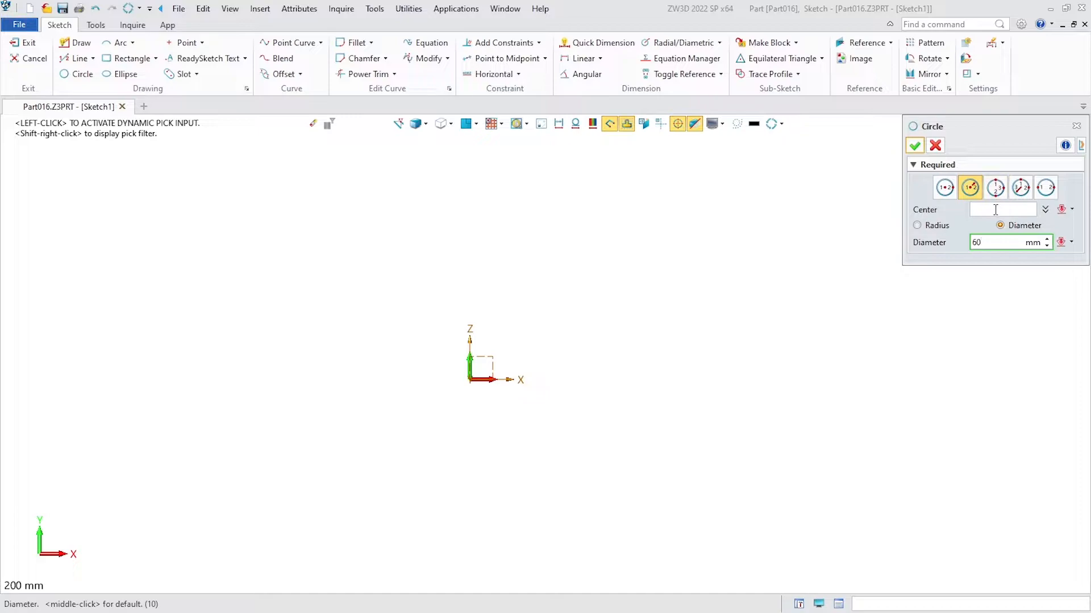
Draw a 60 mm diameter circle at the origin and a 41 mm diameter circle about 162 mm away on the X axis
click(472, 384)
key(Escape)
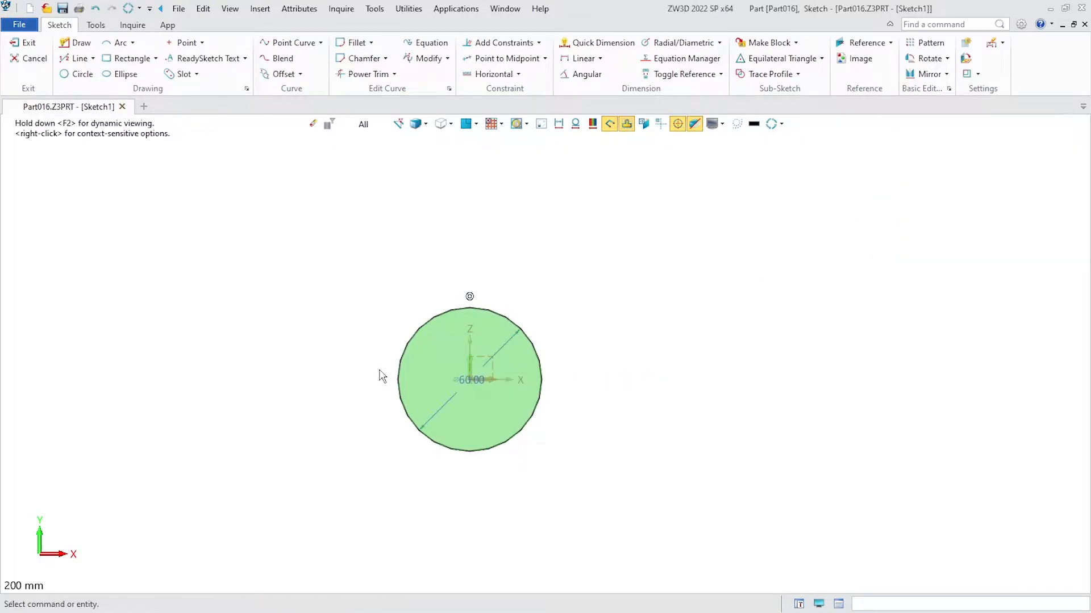
scroll(378, 372, down, 2)
key(Return)
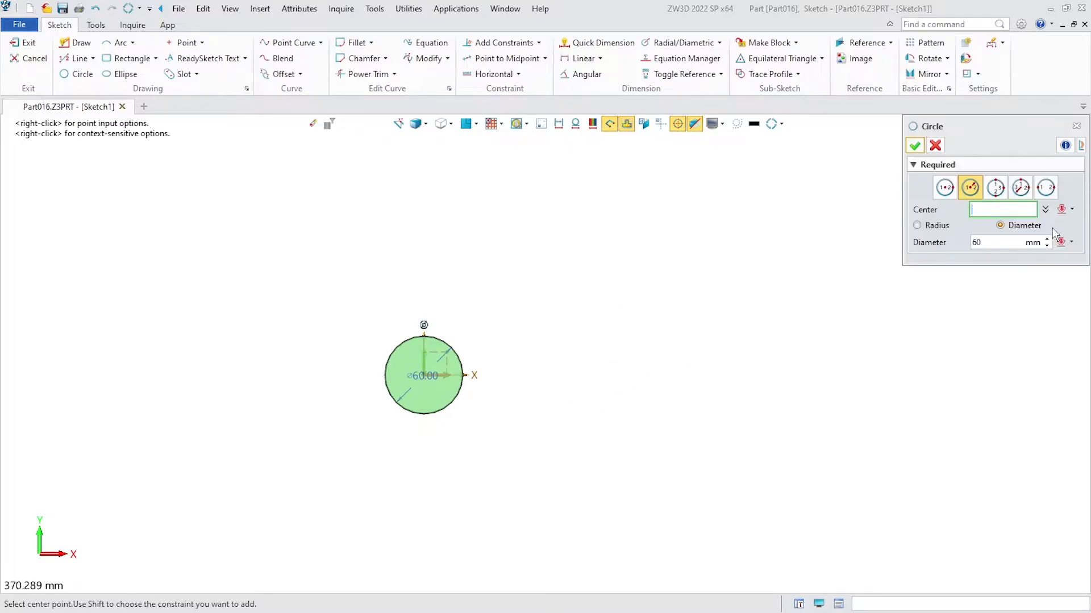
click(1000, 239)
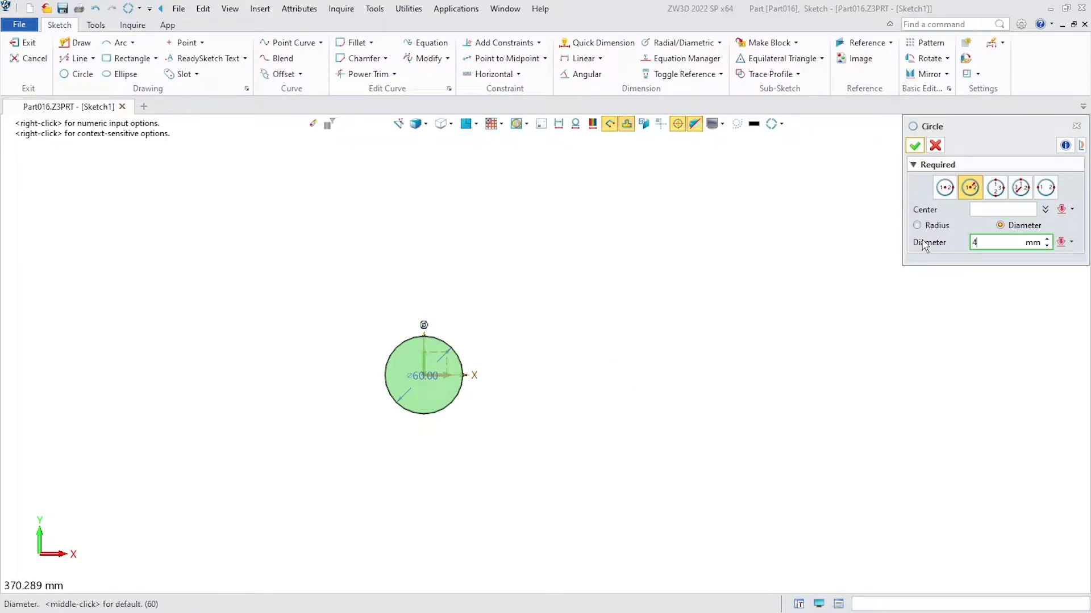
text(41)
click(1007, 209)
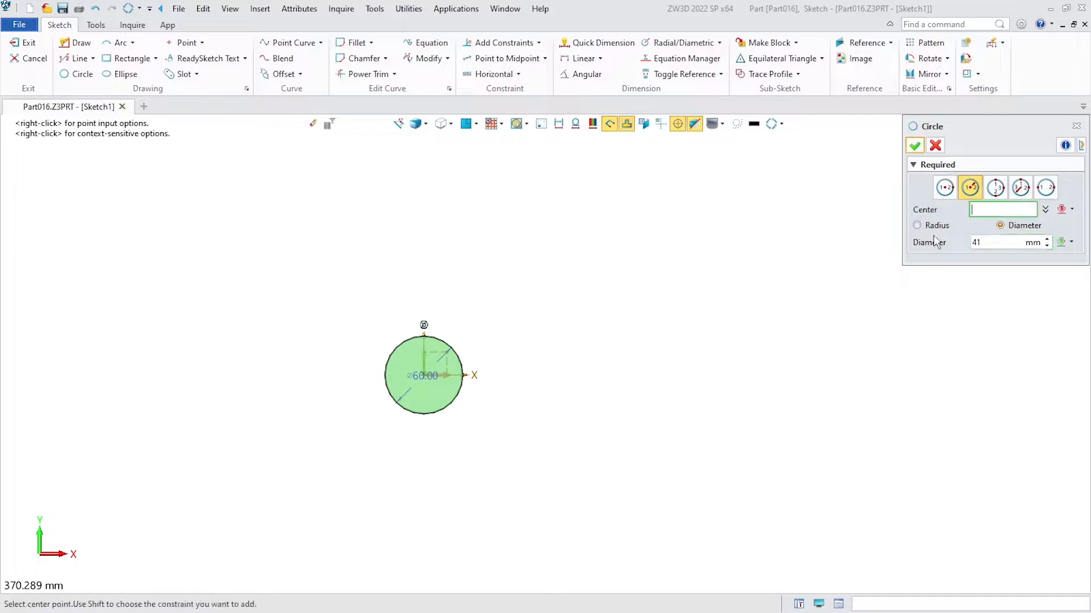
click(640, 377)
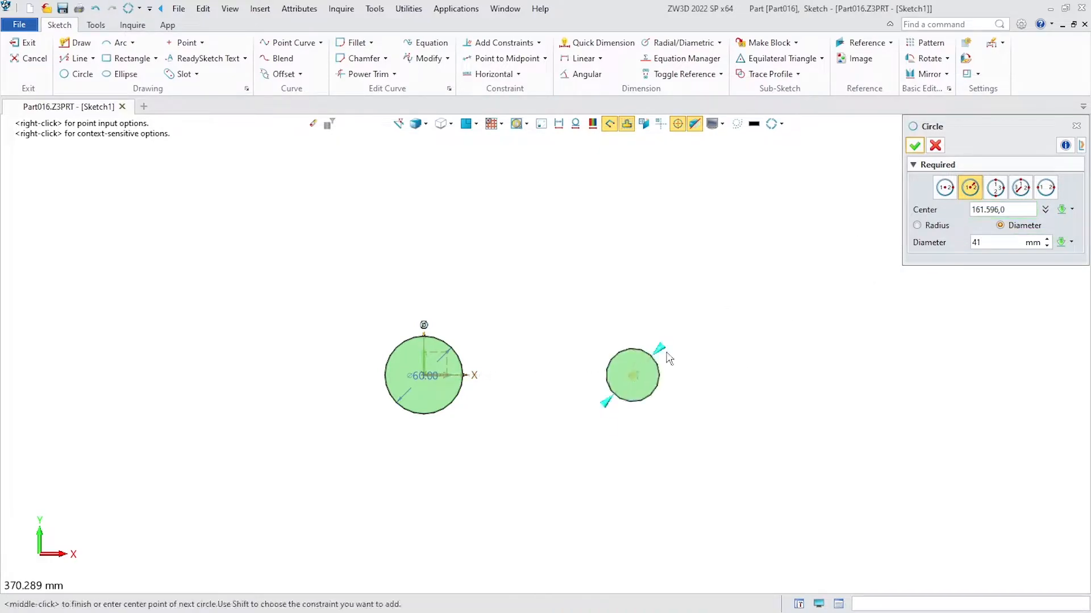
middle_click(621, 338)
scroll(546, 347, up, 3)
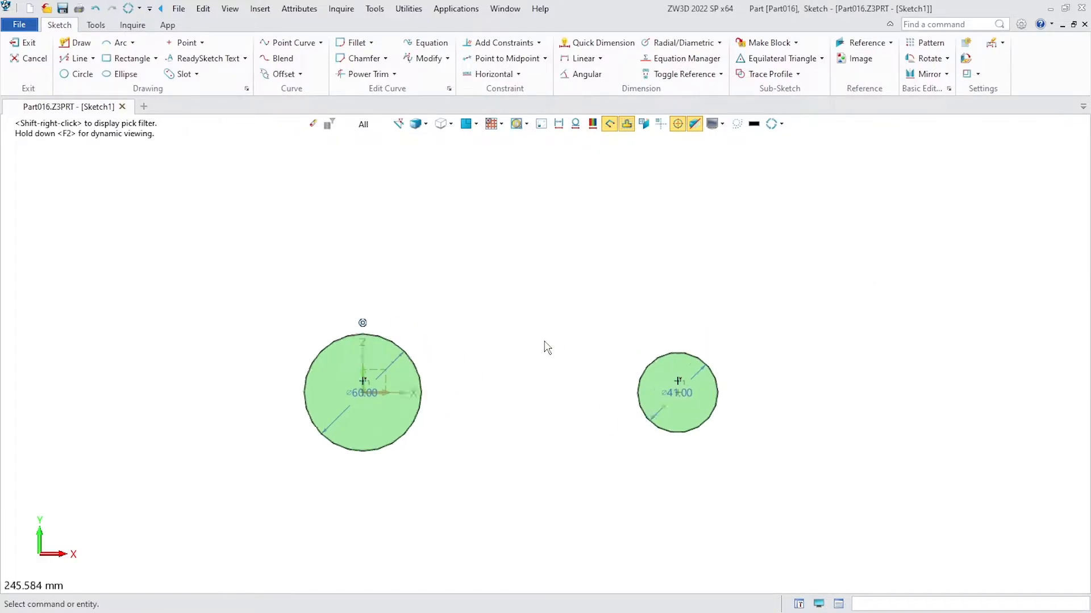
Turn off the closed-region shading and dimension the distance between the two circle centres as 105 mm
click(627, 125)
right_click(645, 213)
click(672, 185)
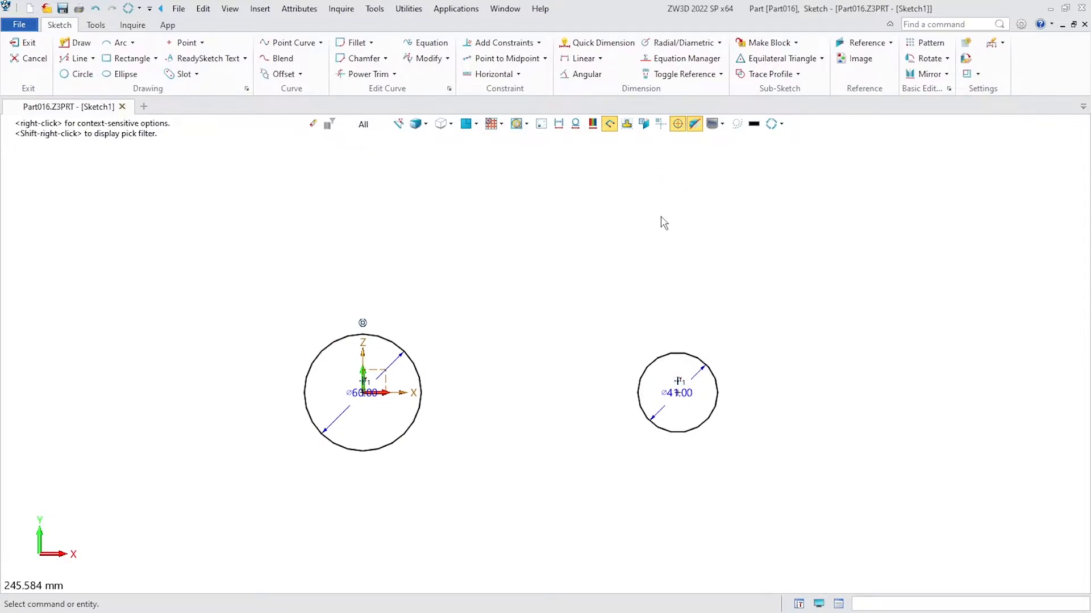
click(362, 393)
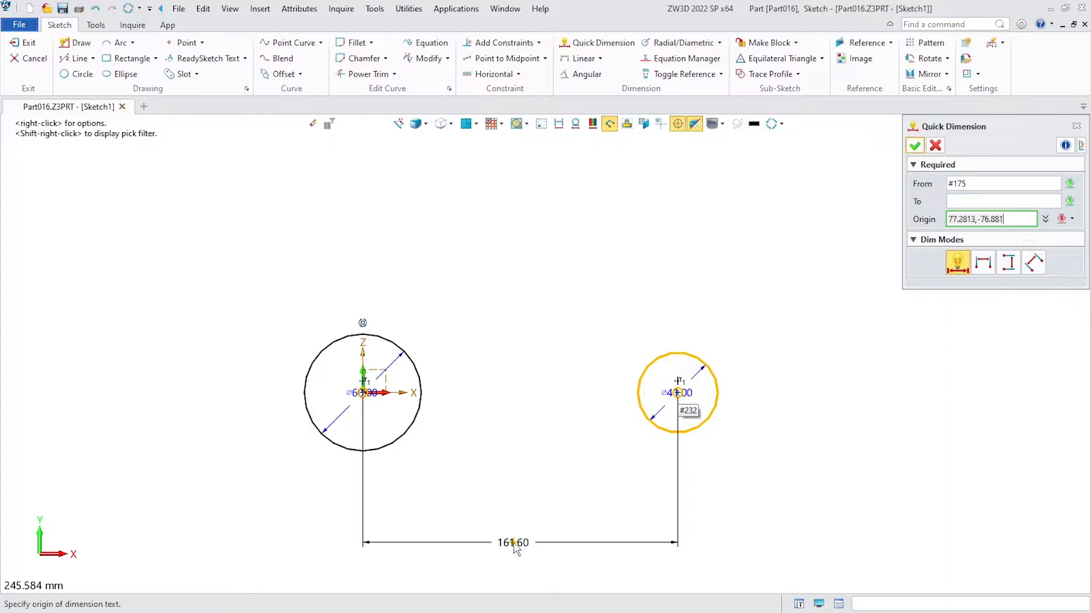
click(514, 548)
text(105)
key(Return)
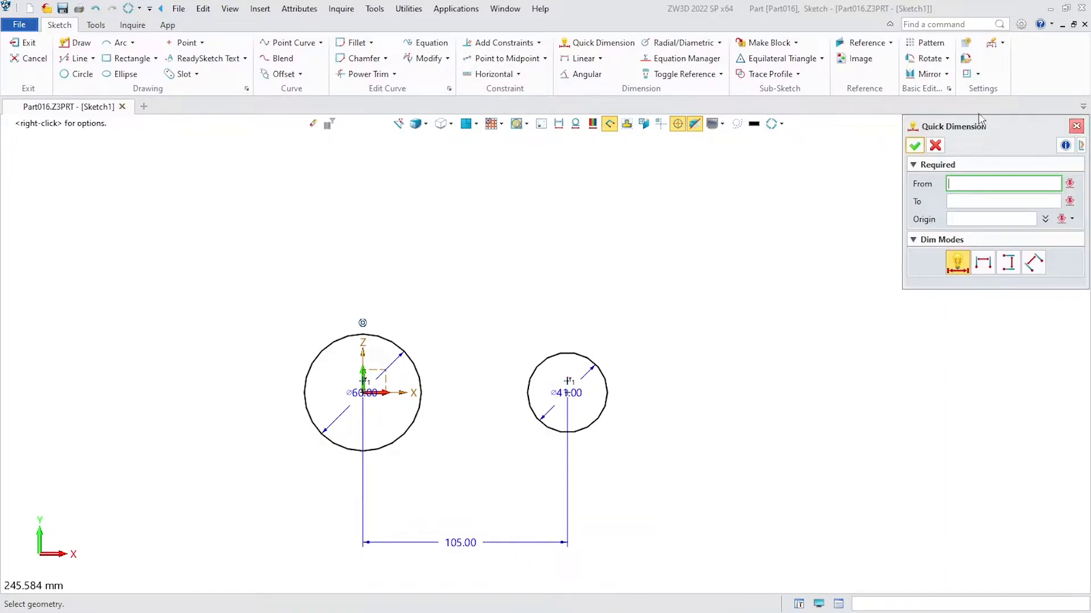
click(914, 145)
Draw a 30 mm diameter circle centred on the origin, inside the 60 mm circle
mouse_move(477, 381)
middle_down()
mouse_move(668, 351)
mouse_move(538, 389)
mouse_move(503, 372)
mouse_move(494, 353)
middle_up()
scroll(547, 392, up, 6)
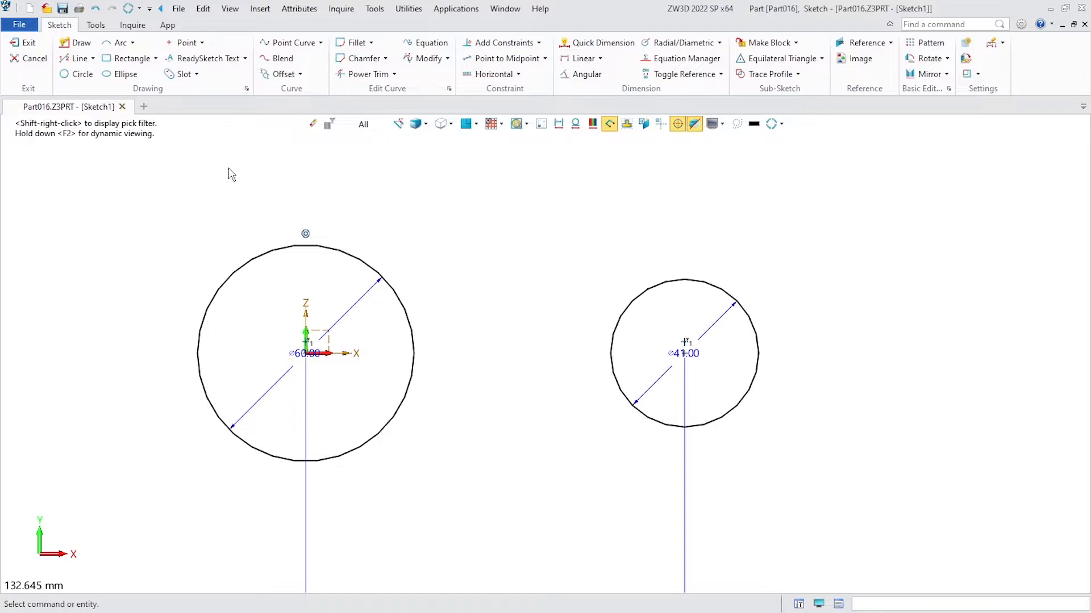
click(80, 75)
click(1011, 242)
text(30)
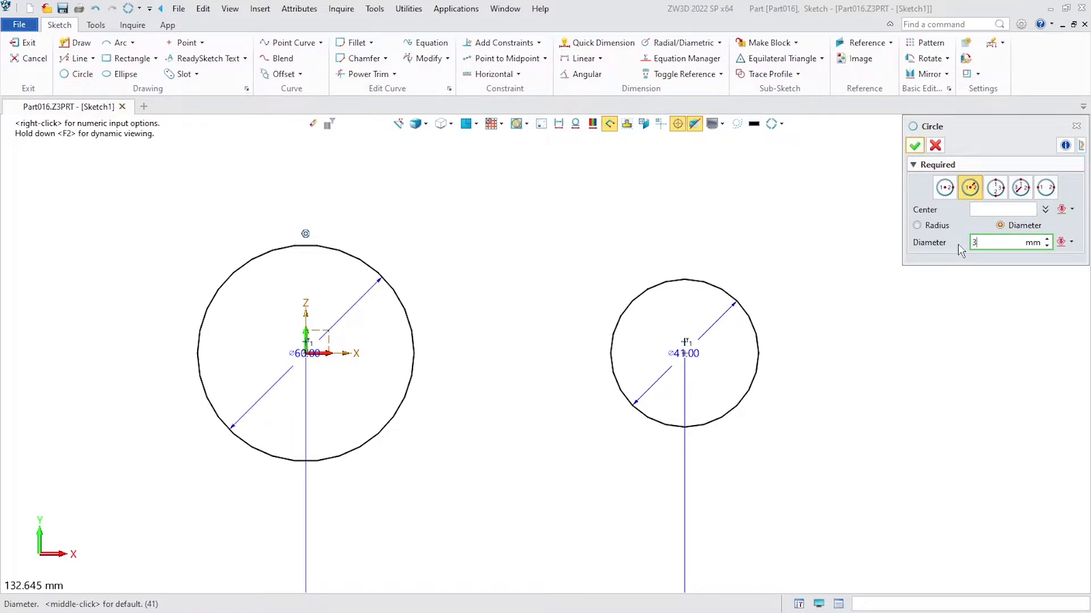
click(1011, 210)
text(0)
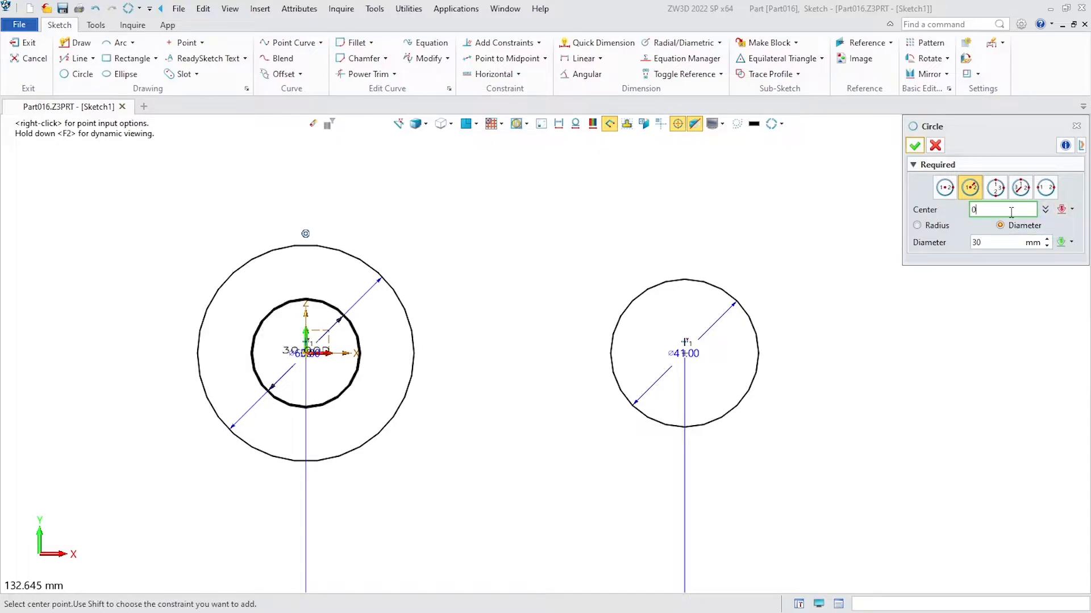
click(915, 147)
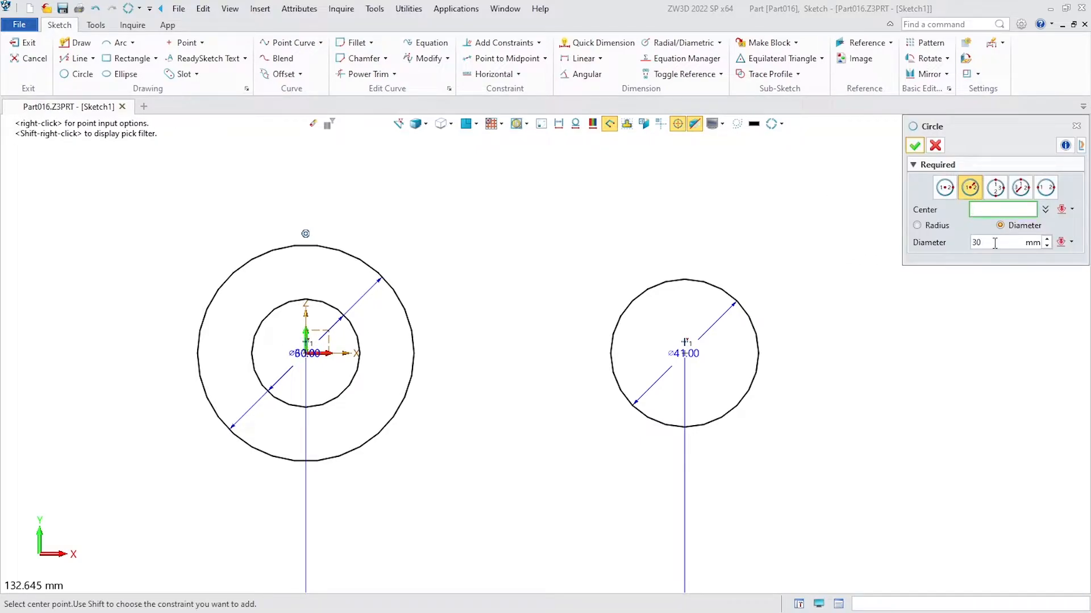
Draw a 20 mm diameter circle concentric with the 41 mm circle
click(995, 243)
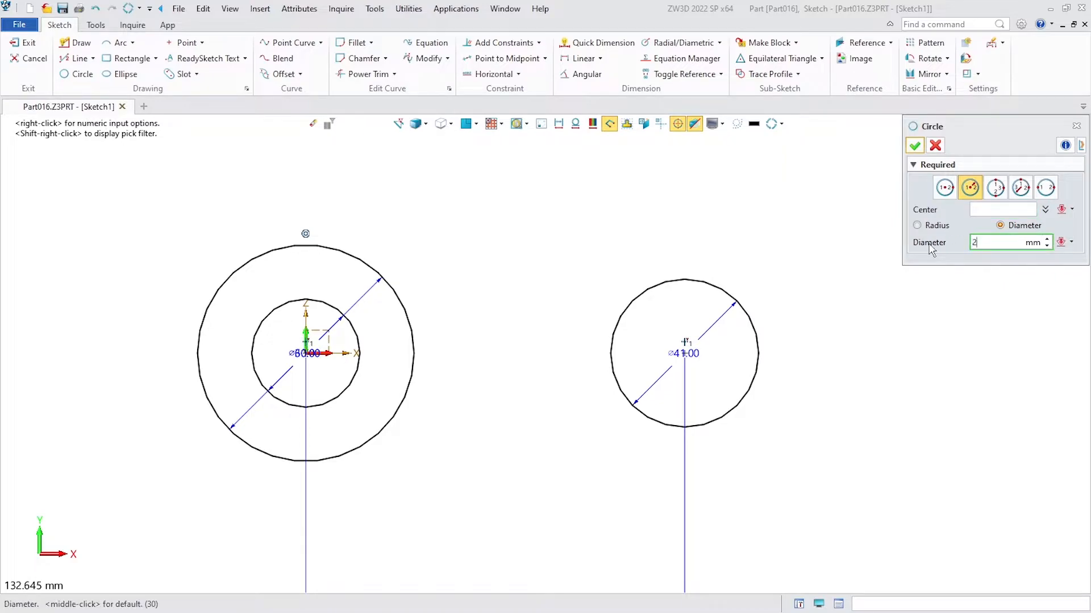
click(1005, 206)
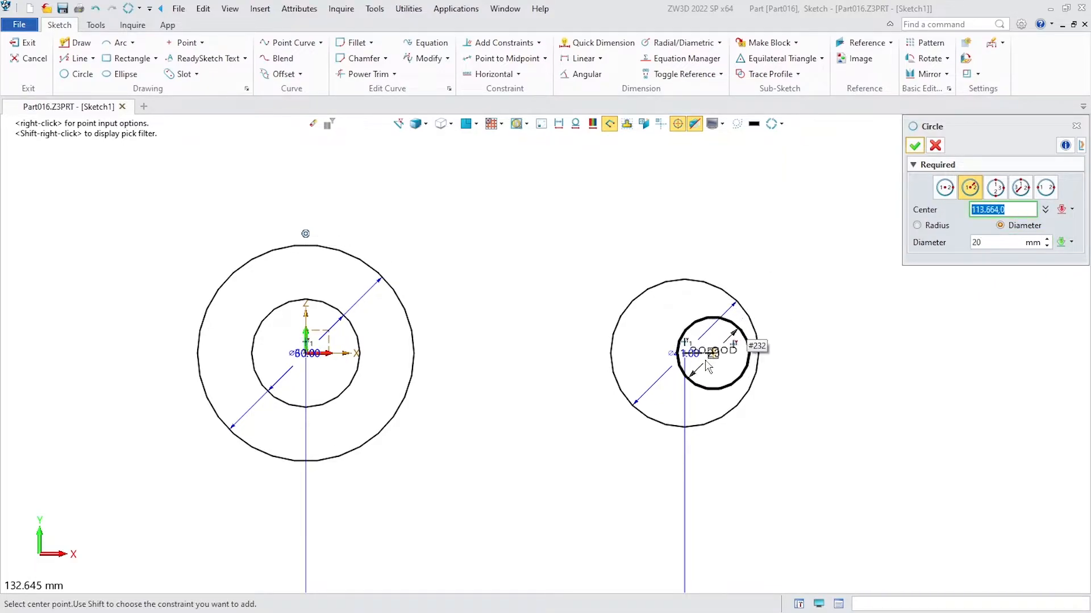
click(684, 354)
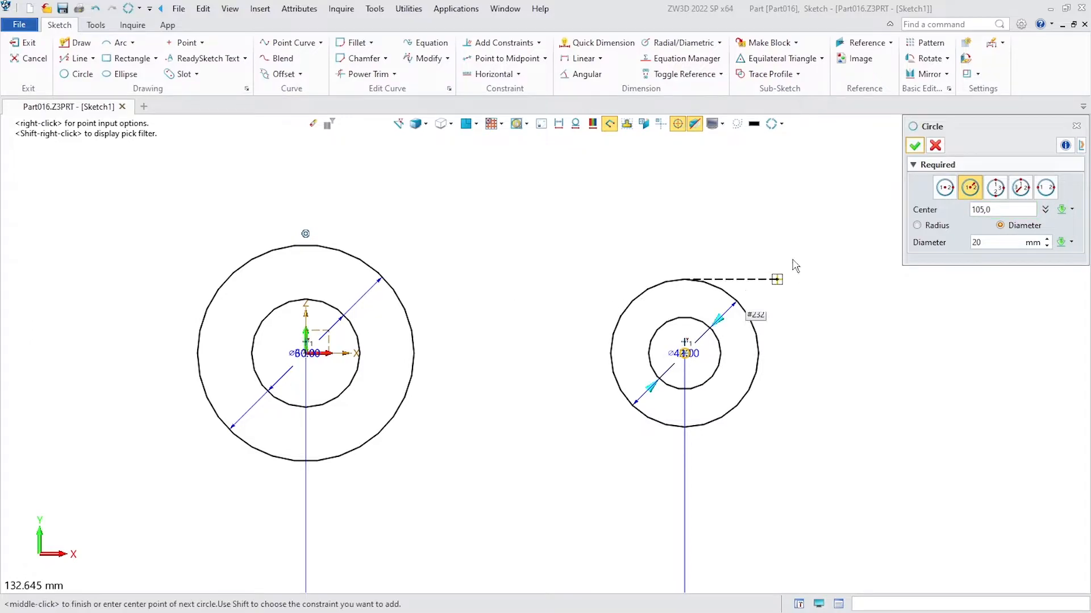
click(914, 146)
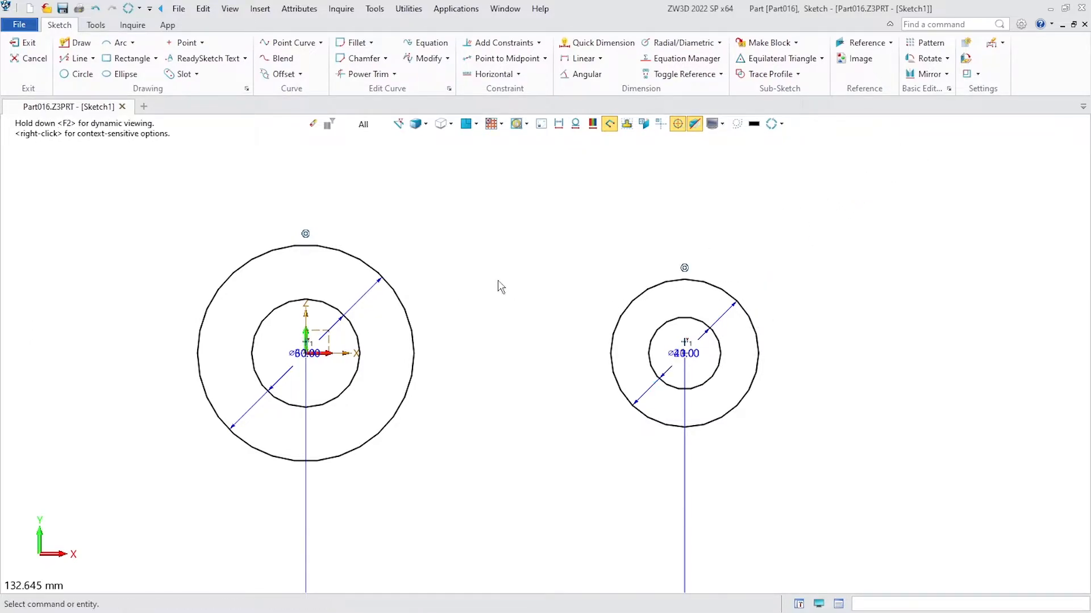
Move the 30 mm and 60 mm diameter dimensions outside the large circle and apply a fixed constraint to the 30 mm circle
middle_drag(502, 285, 628, 280)
scroll(463, 286, up, 3)
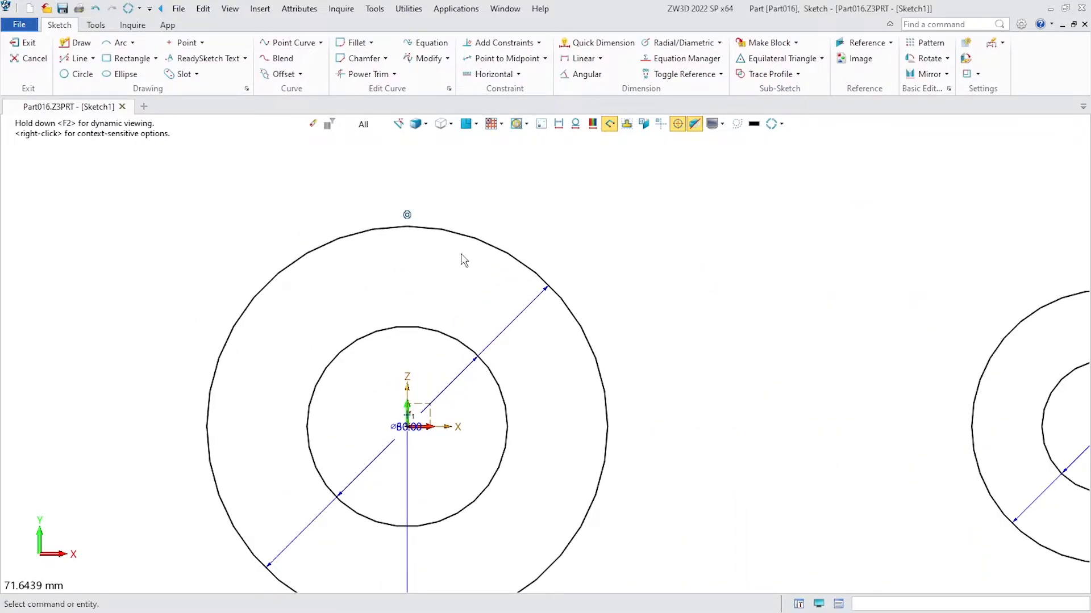
scroll(464, 261, down, 1)
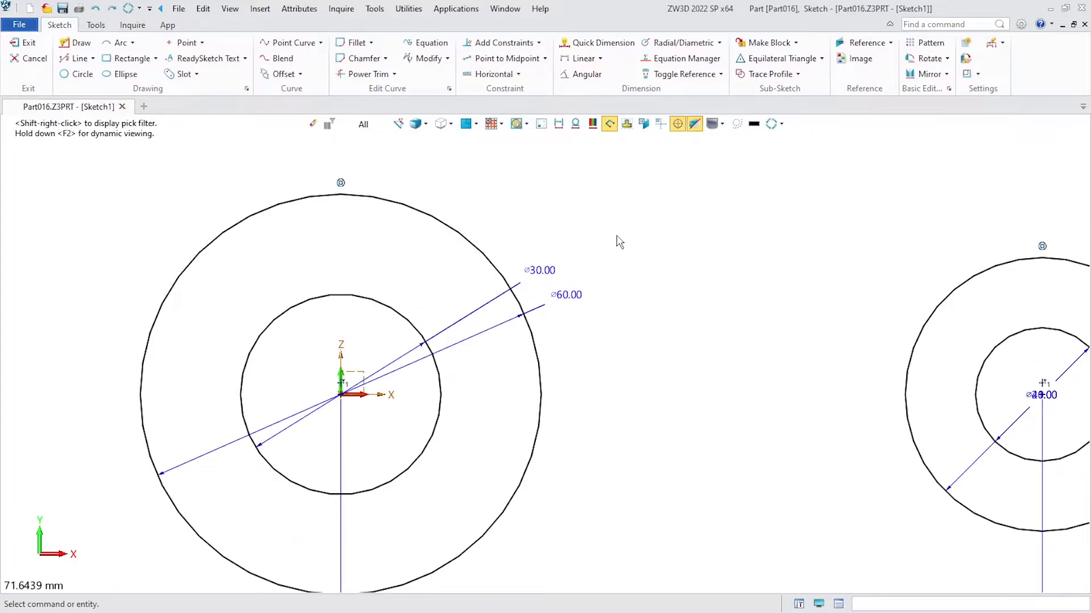
right_click(630, 241)
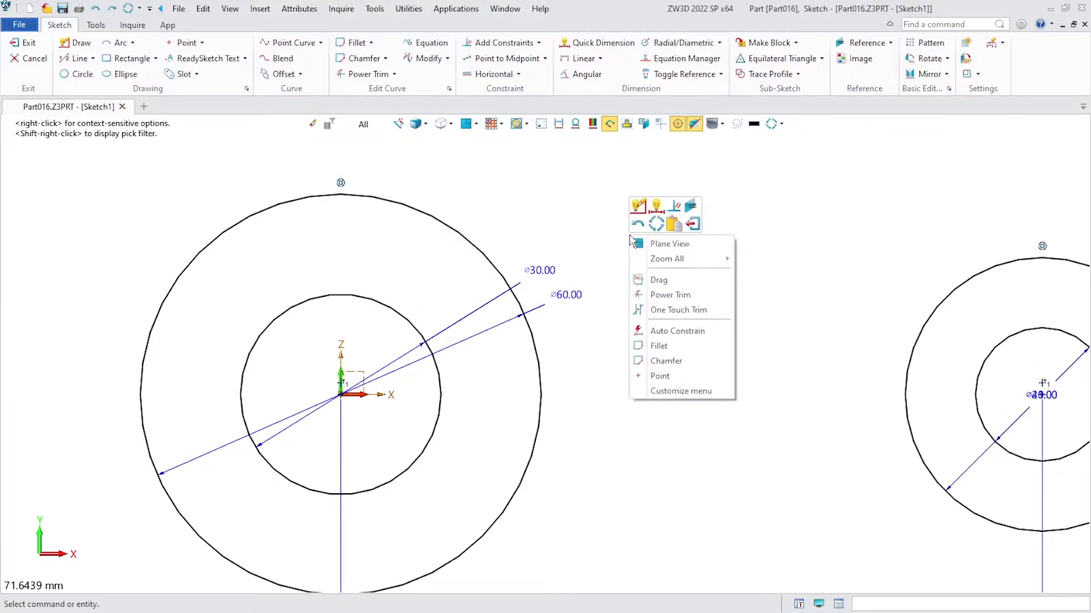
click(679, 209)
click(390, 305)
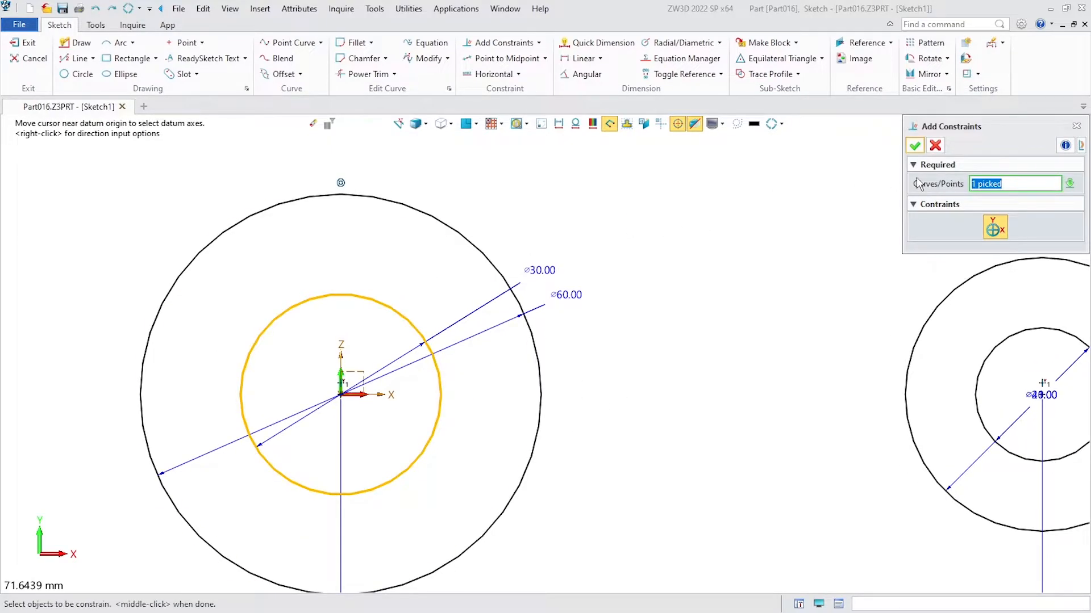
click(913, 146)
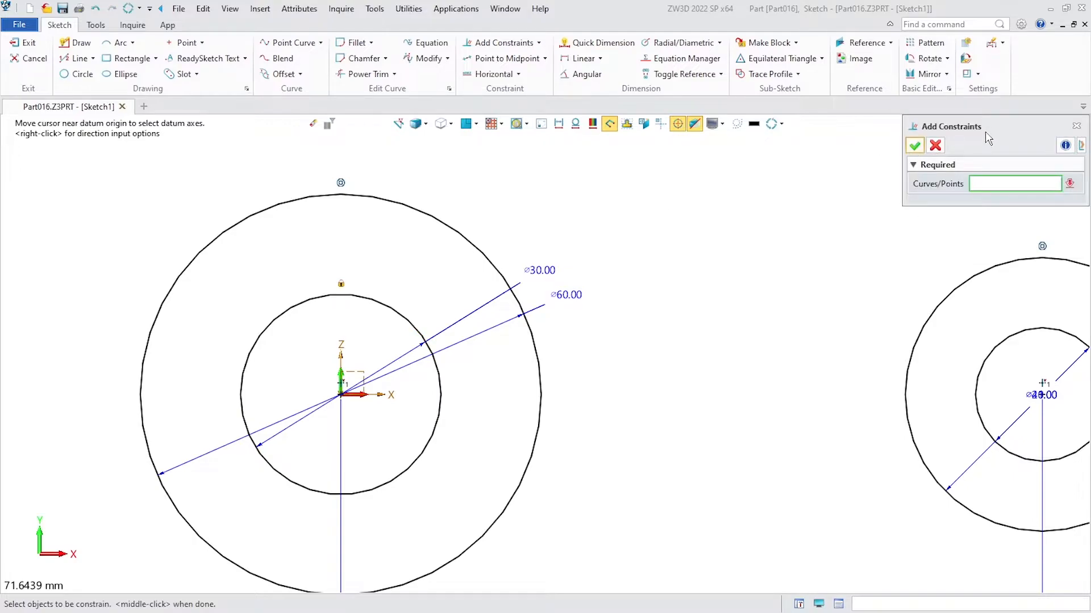
click(918, 145)
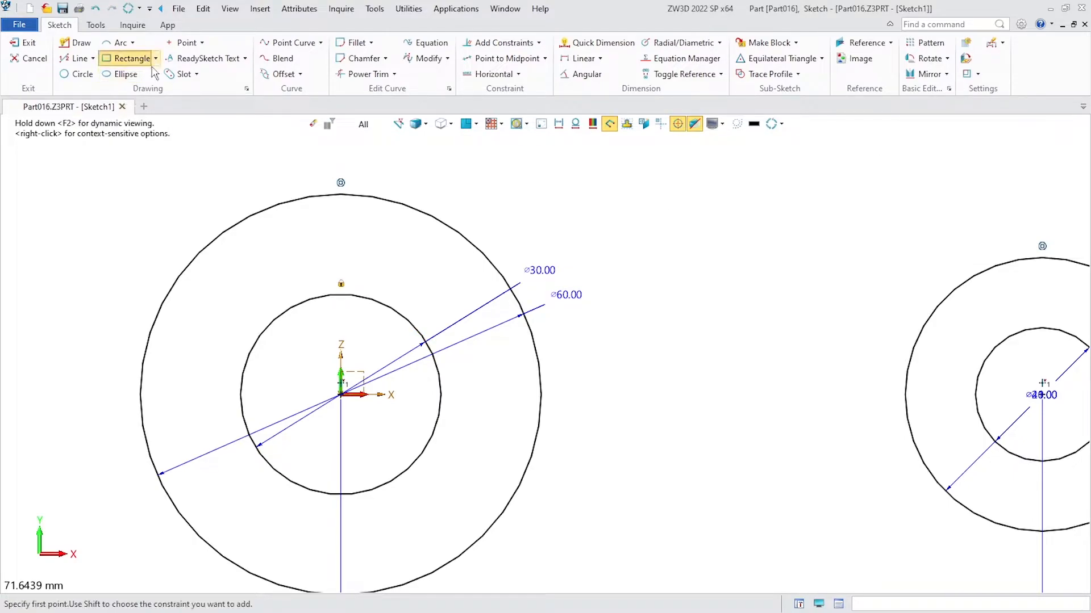
Draw a centre rectangle about 7.8 mm wide and 7.2 mm high on the uppermost point of the 30 mm circle
click(130, 59)
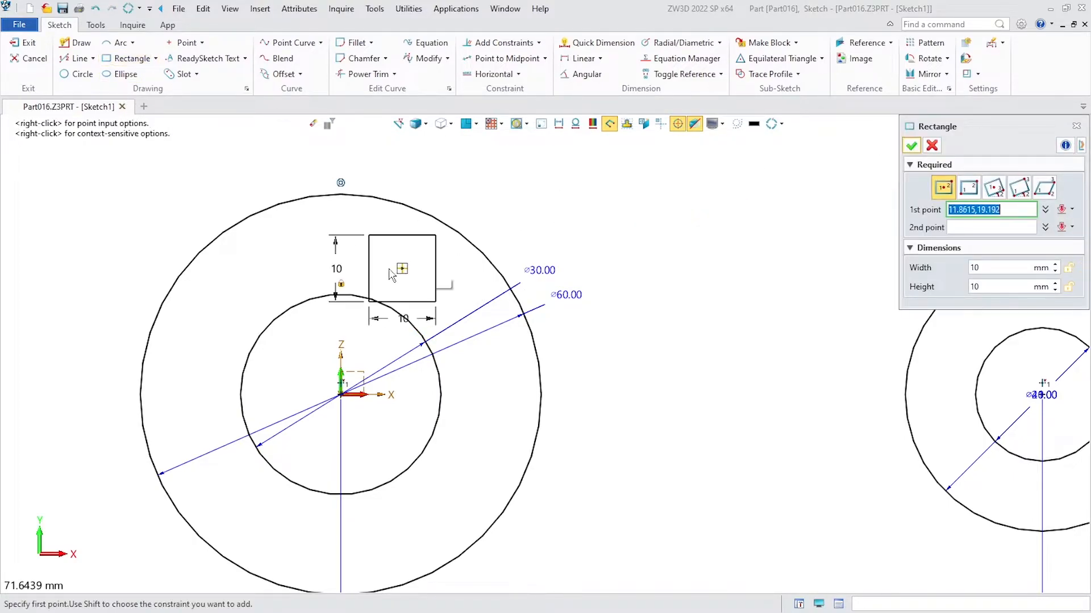
click(341, 295)
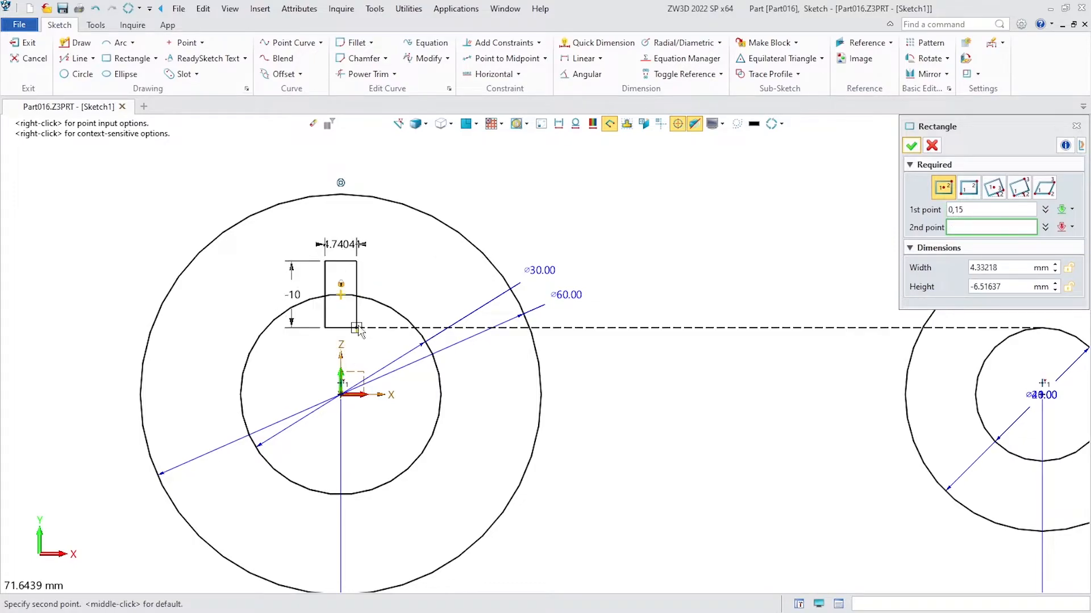
click(367, 271)
middle_click(638, 221)
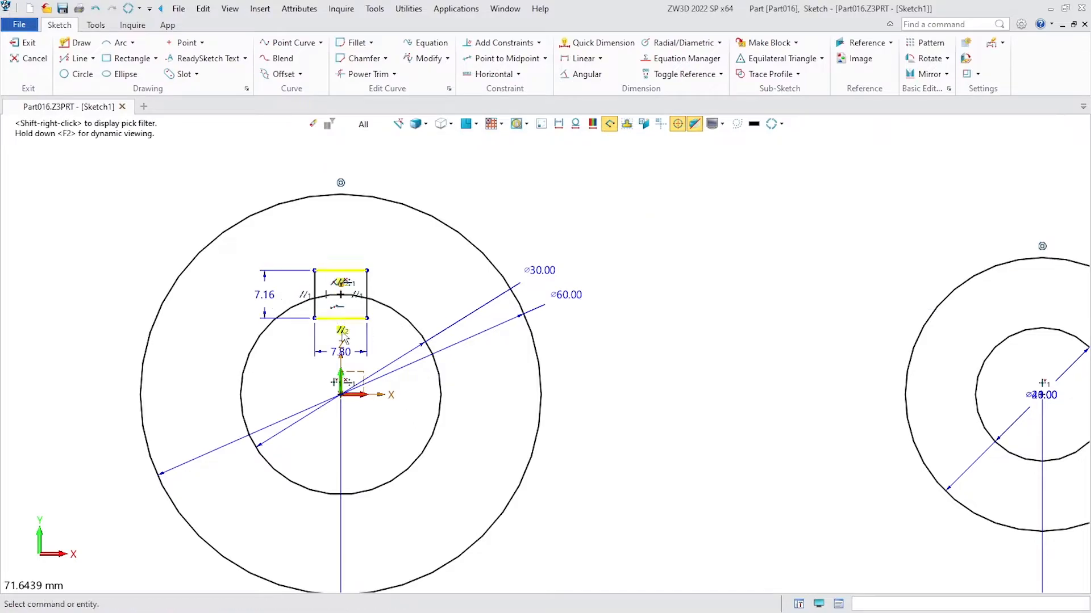
Place the rectangle's width dimension above it and set the width to 8 mm
drag(364, 342, 362, 232)
click(342, 234)
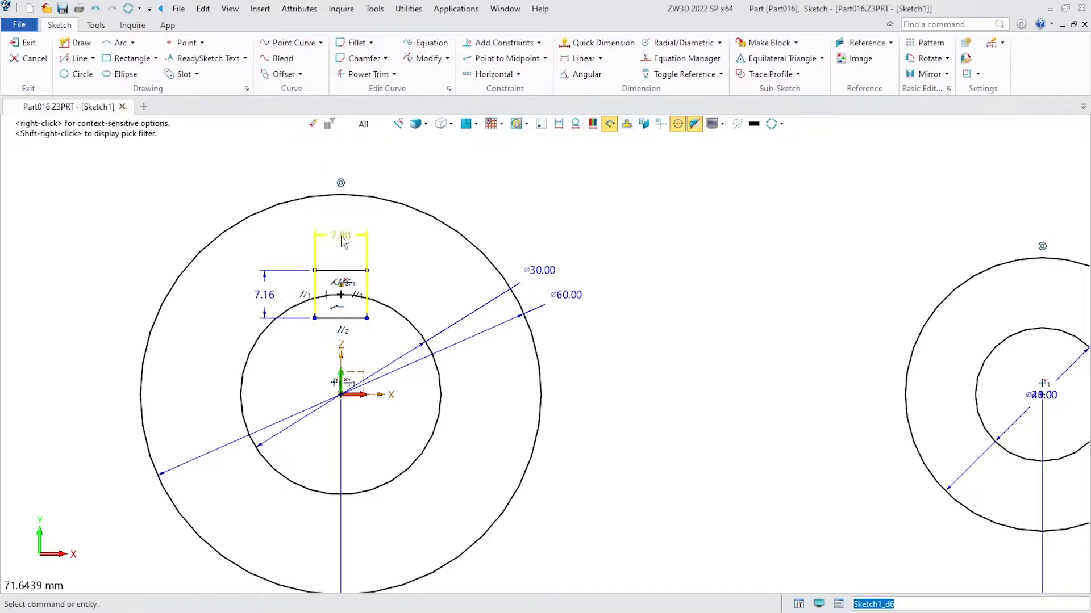
double_click(342, 235)
key(Return)
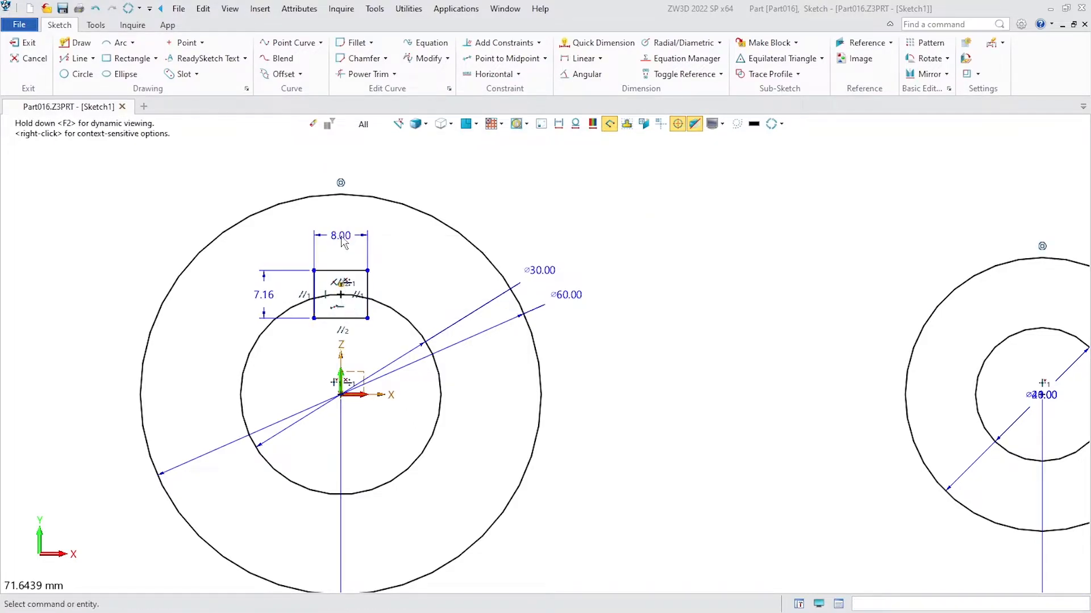
Replace the rectangle's height dimension with an 18 mm vertical dimension from its upper edge to the origin
click(293, 274)
key(Delete)
right_click(673, 230)
click(696, 204)
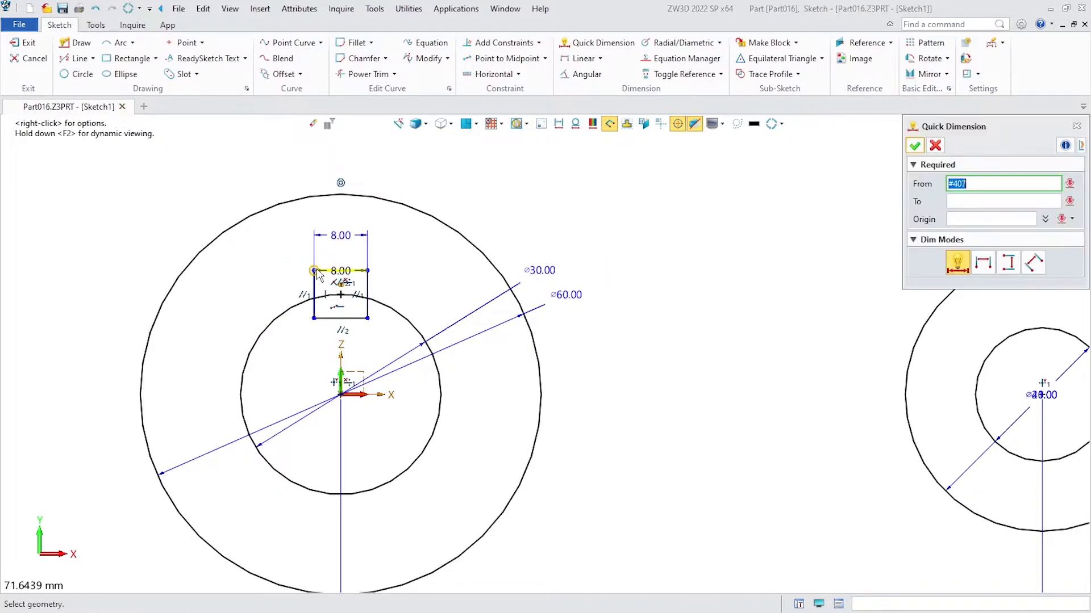
click(334, 272)
click(341, 394)
click(216, 341)
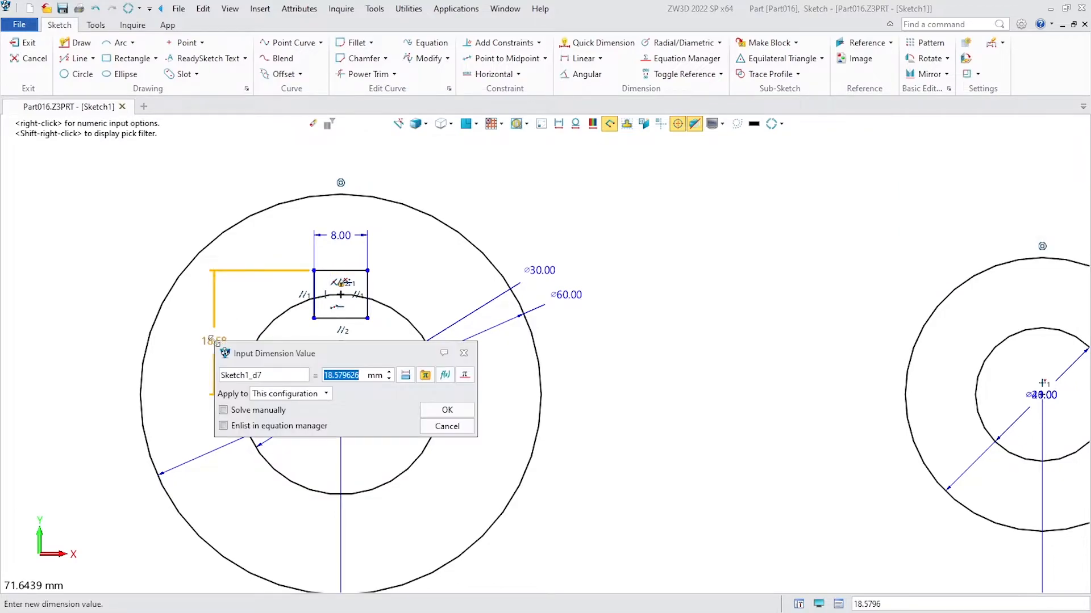
text(18)
key(Return)
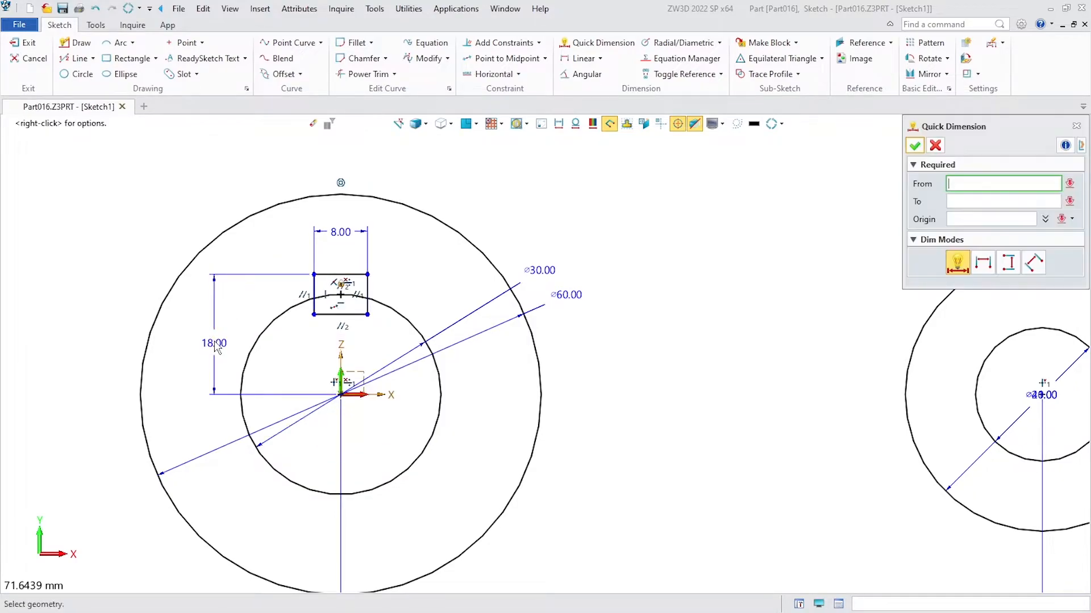
click(915, 147)
Trim the overlapping rectangle and 30 mm circle segments with Power Trim to form an open keyway, and exit the sketch
click(364, 74)
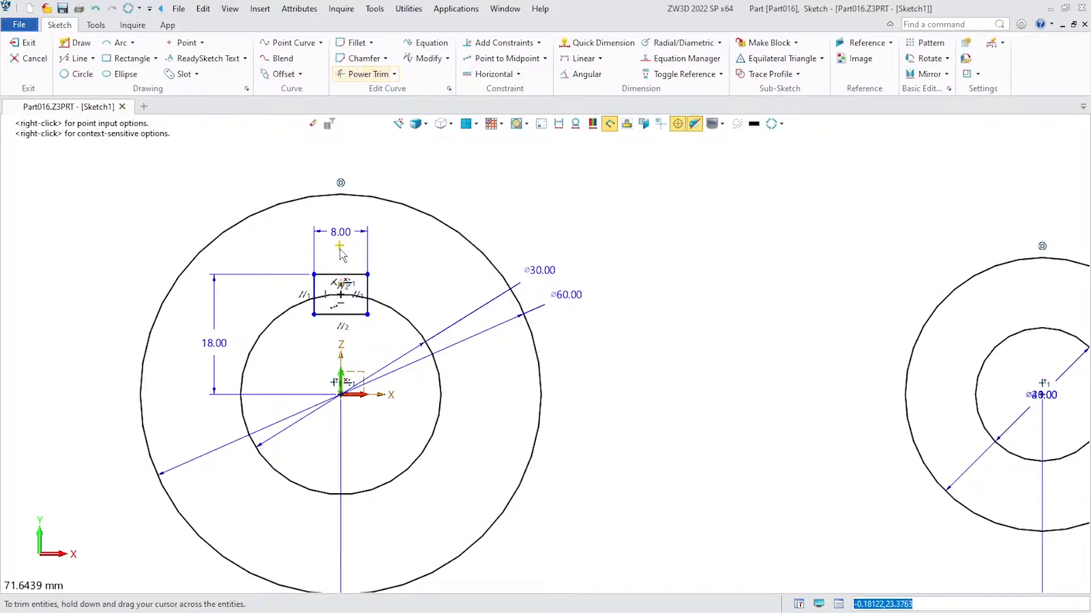
mouse_move(343, 292)
mouse_down()
mouse_move(339, 327)
mouse_move(305, 309)
mouse_move(373, 317)
mouse_up()
scroll(364, 295, down, 3)
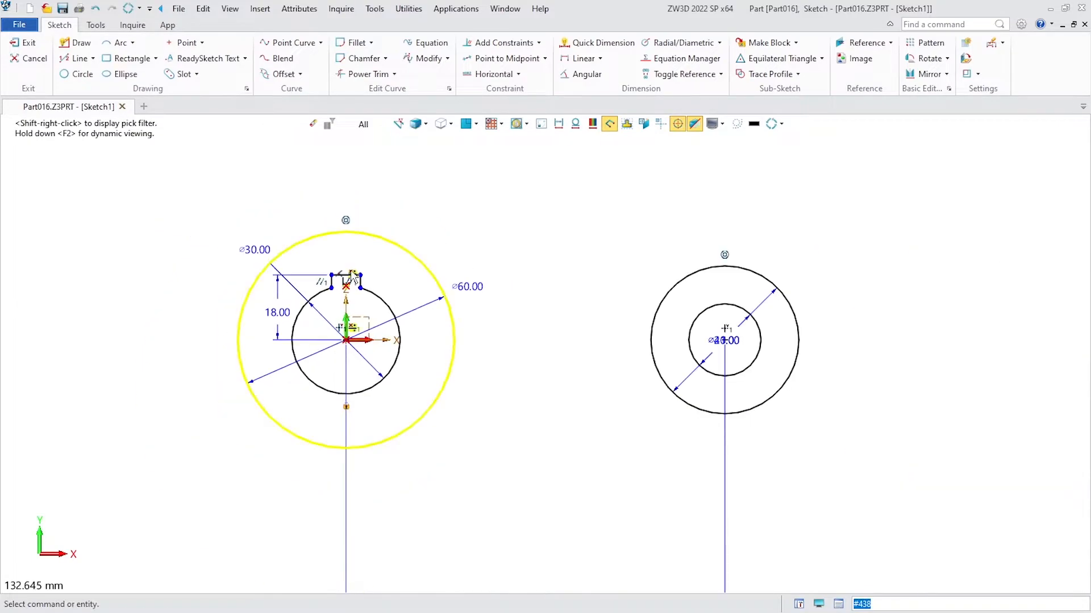
scroll(528, 233, up, 1)
right_click(528, 233)
click(586, 210)
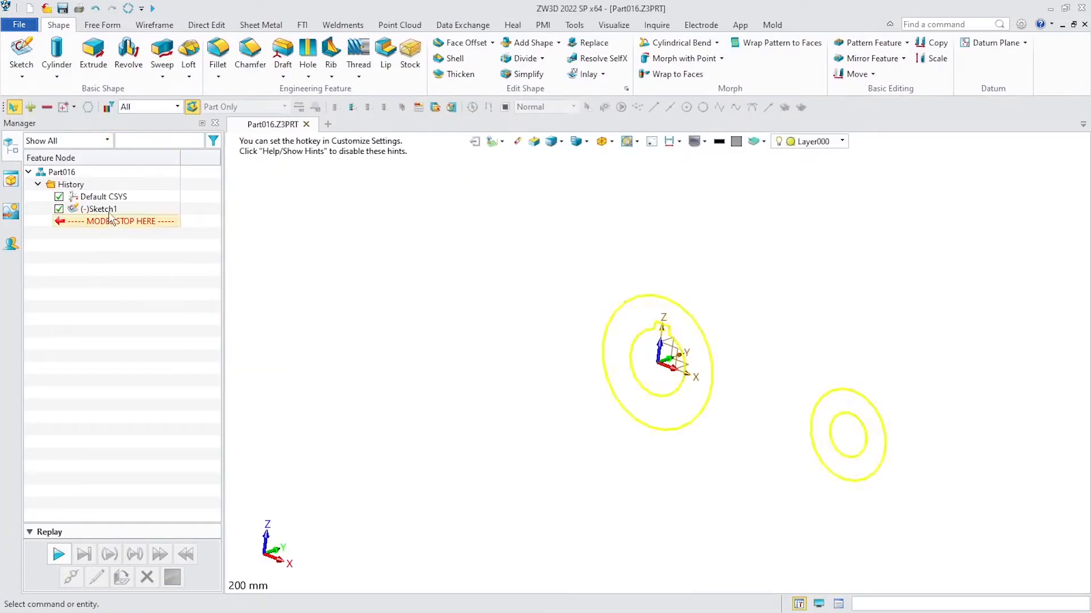
Extrude the keyed hub and boss sketch symmetrically with an end distance of 10 mm as a base shape
click(98, 78)
click(150, 196)
click(154, 229)
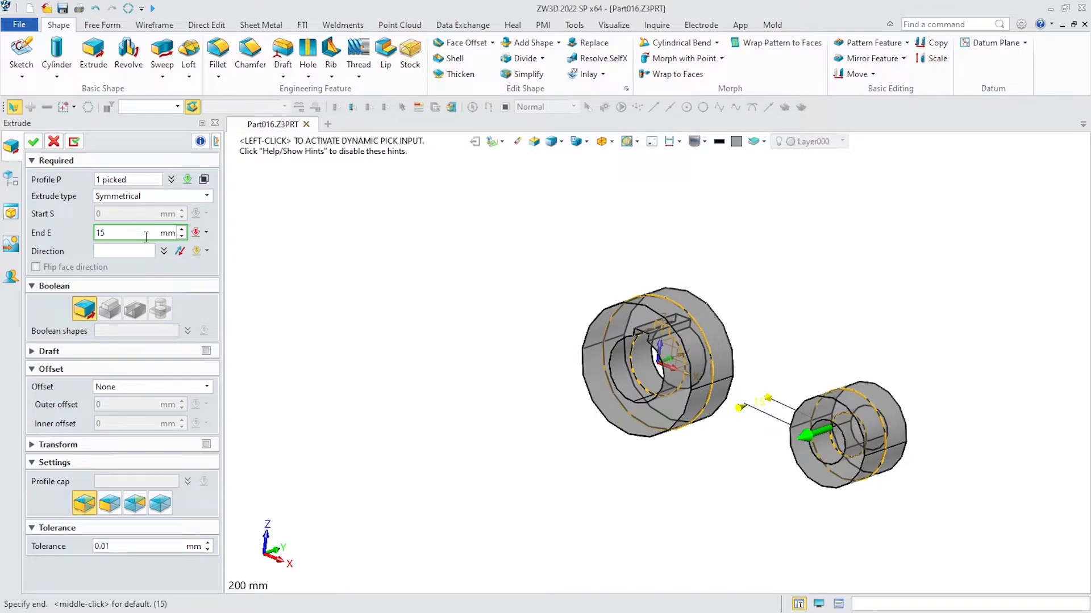
key(Return)
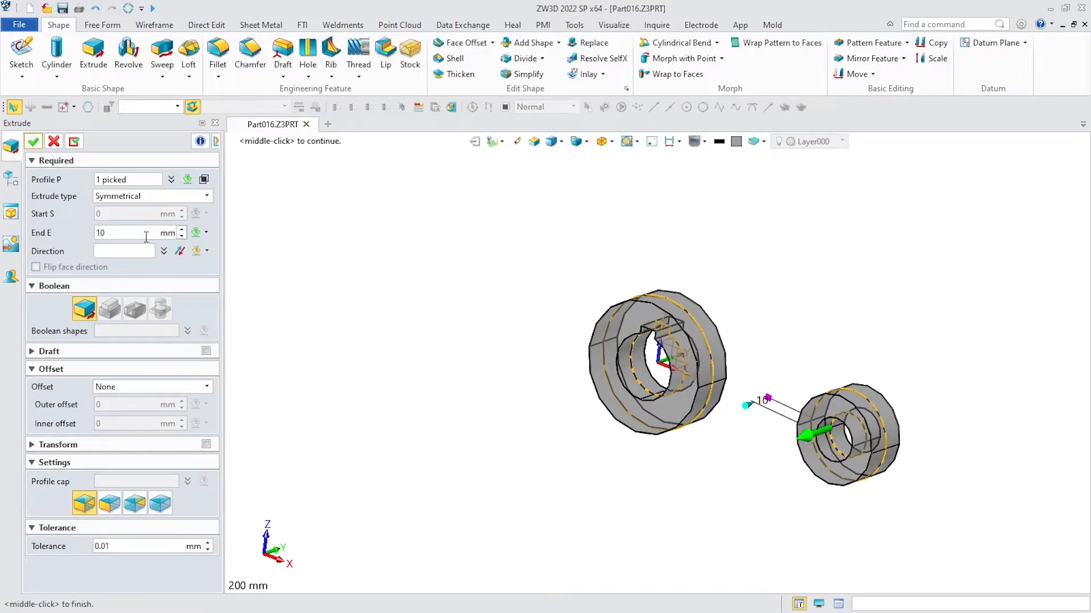
click(33, 142)
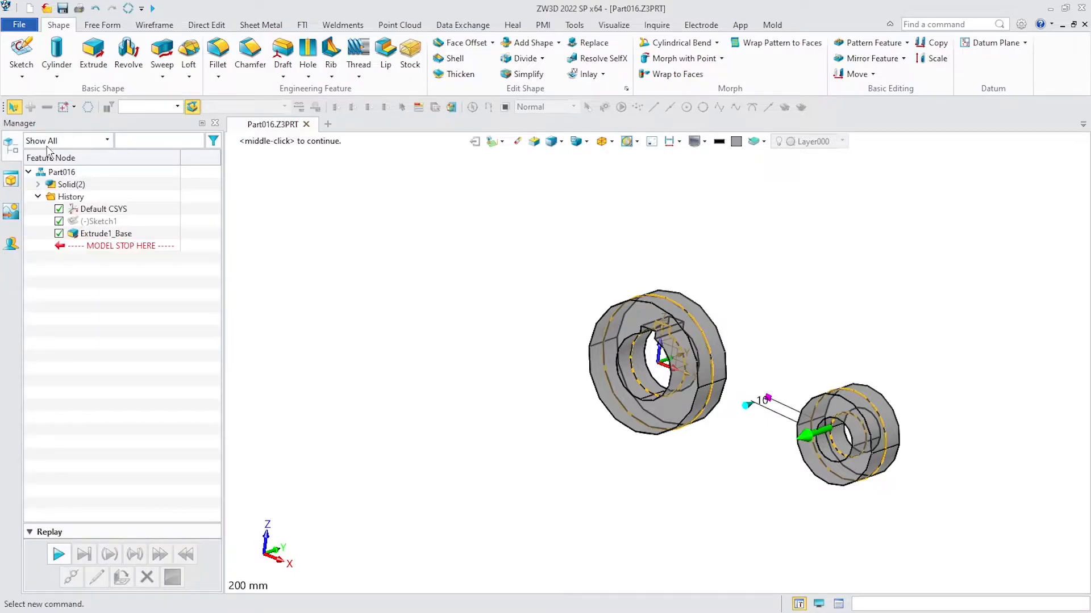
Start a new sketch on the default XZ plane
right_click(835, 235)
click(886, 307)
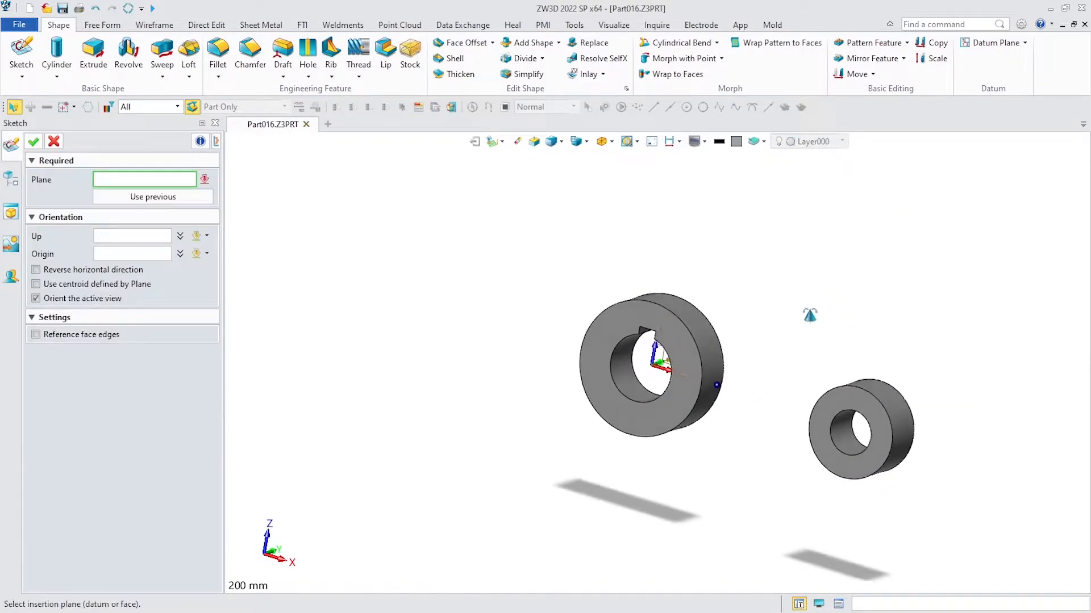
click(660, 364)
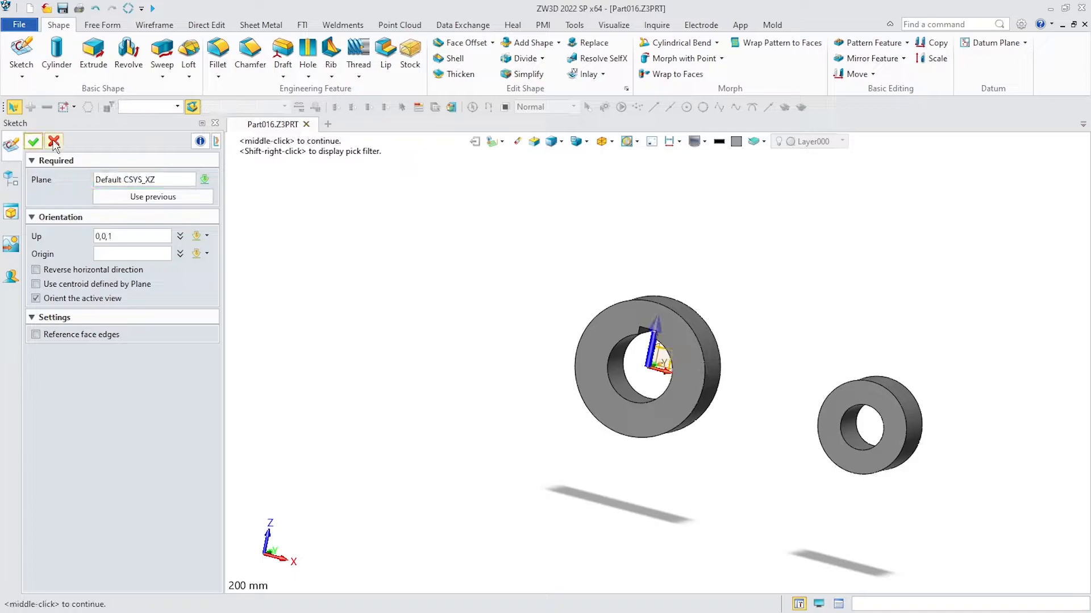
click(33, 141)
mouse_move(726, 267)
middle_down()
mouse_move(488, 239)
mouse_move(552, 259)
middle_up()
scroll(434, 301, up, 1)
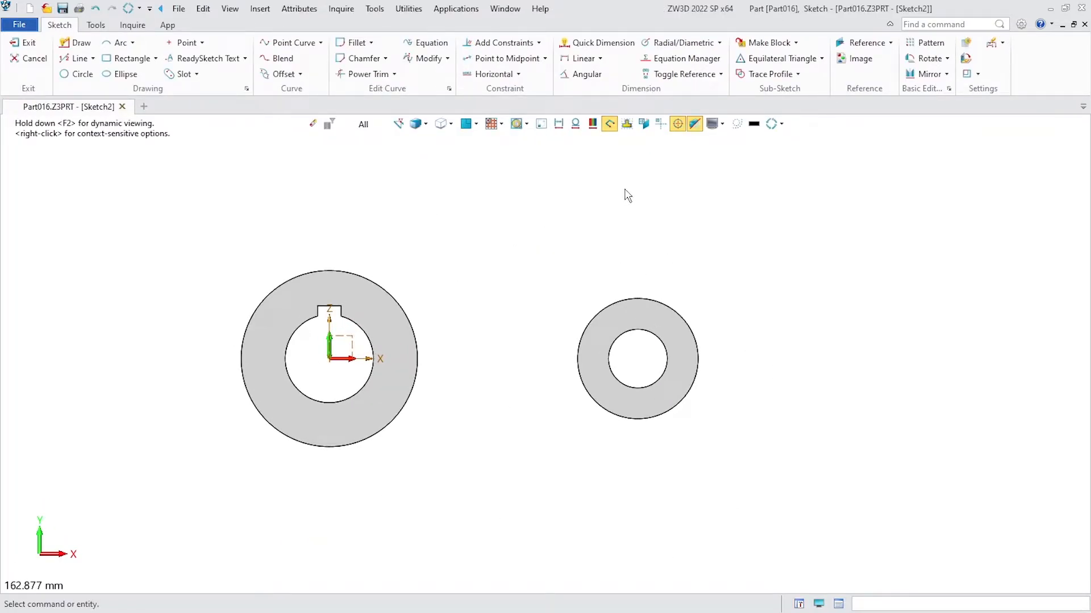
Project the outer circular edges of the hub and the boss into the sketch as construction reference curves
click(861, 42)
click(412, 324)
click(584, 352)
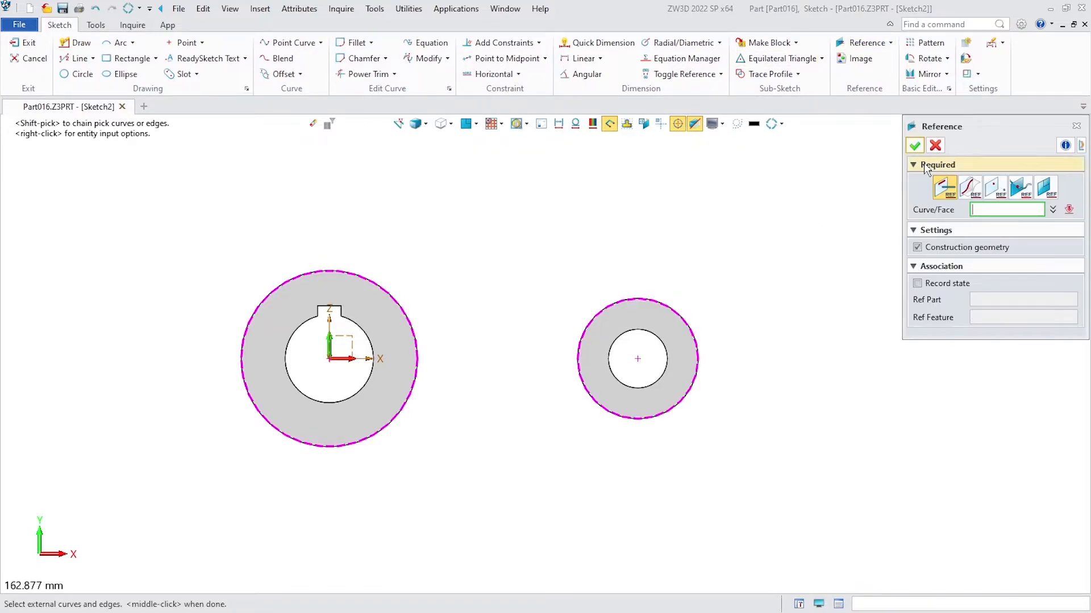
middle_click(636, 167)
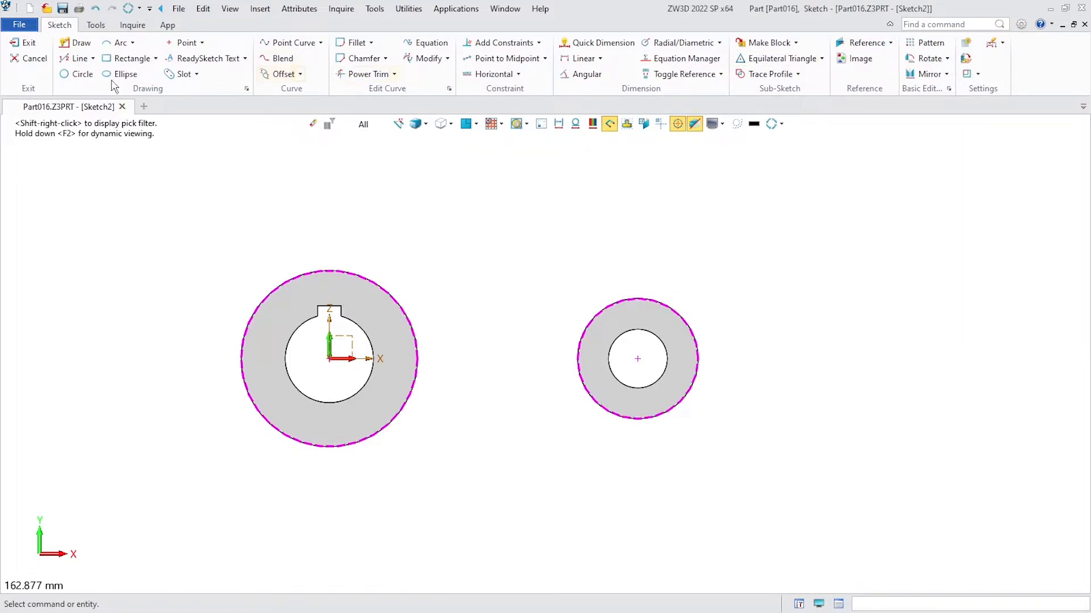
Draw an outward-bulging arc of about 219 mm radius above the part, tangent to the outer circles of hub and boss
click(118, 43)
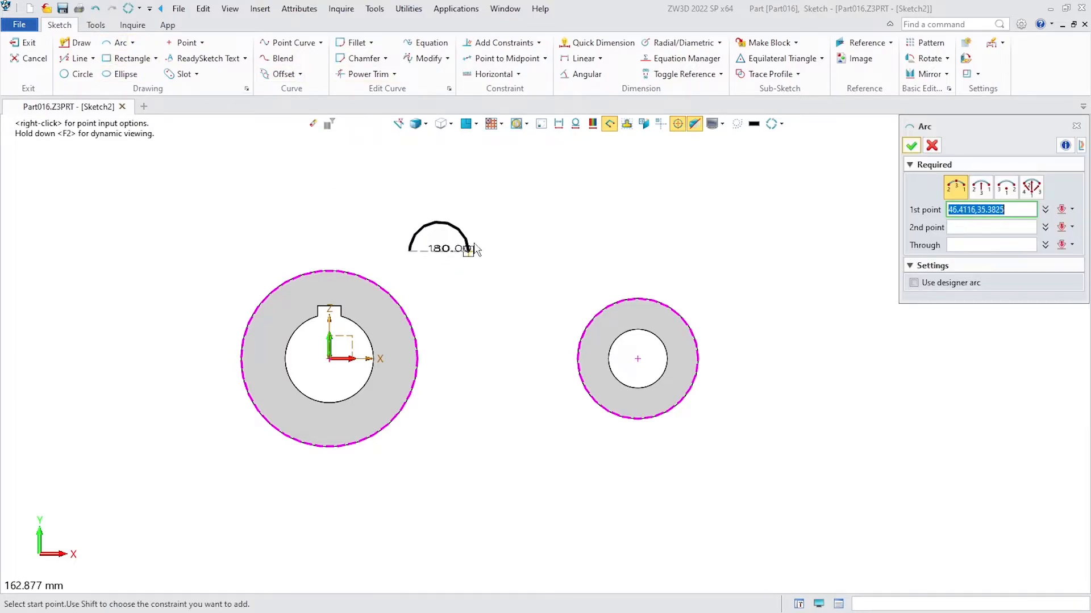
right_click(475, 248)
click(526, 304)
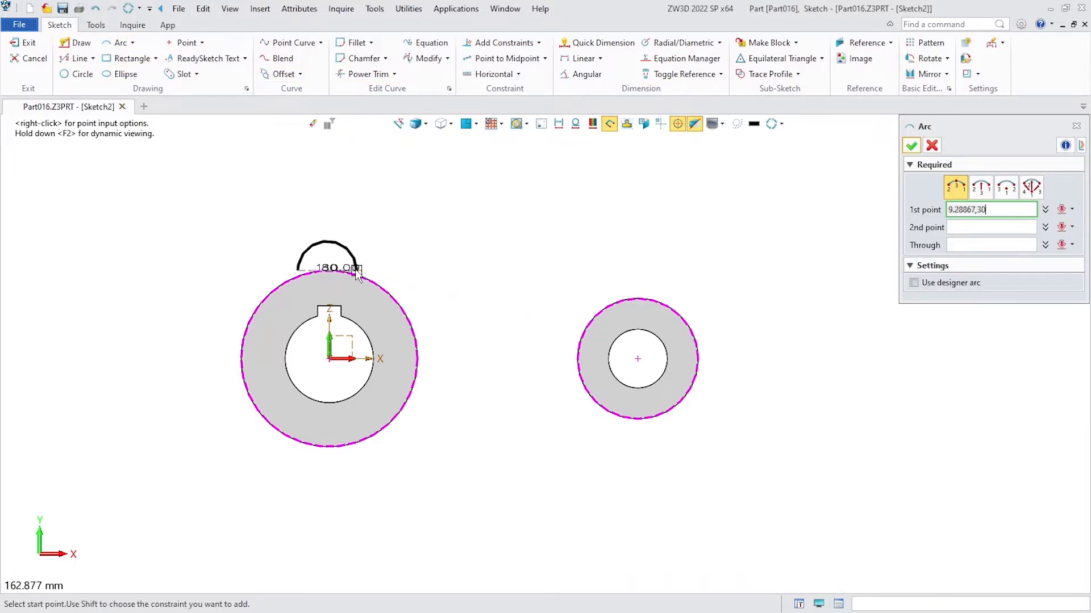
click(353, 273)
click(642, 299)
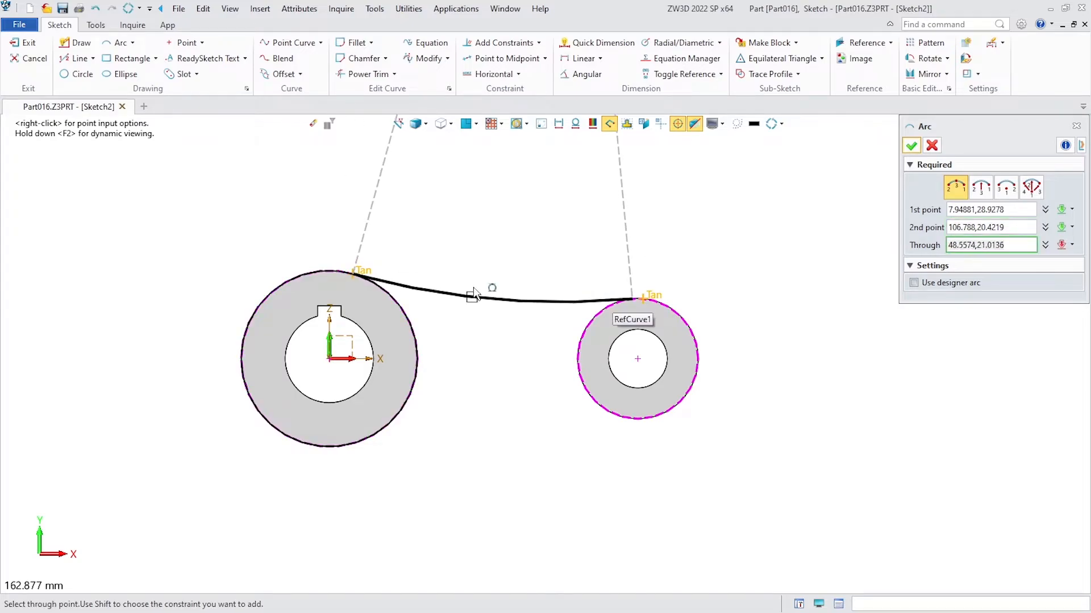
click(483, 268)
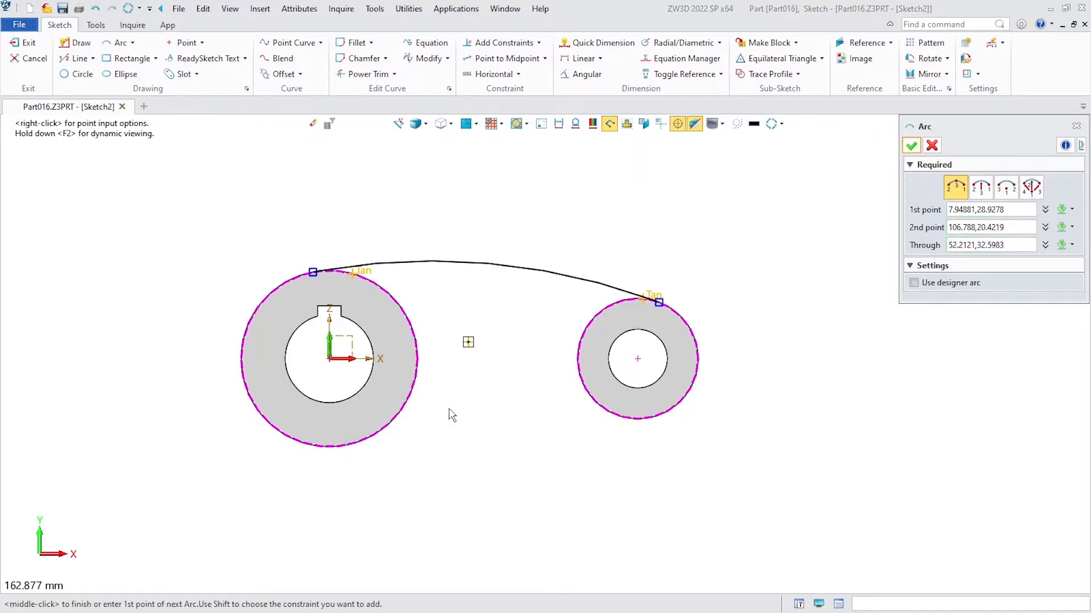
Draw a second arc of about 136 mm radius below, curving upward and tangent to the lower sides of both outer circles
click(366, 441)
click(635, 421)
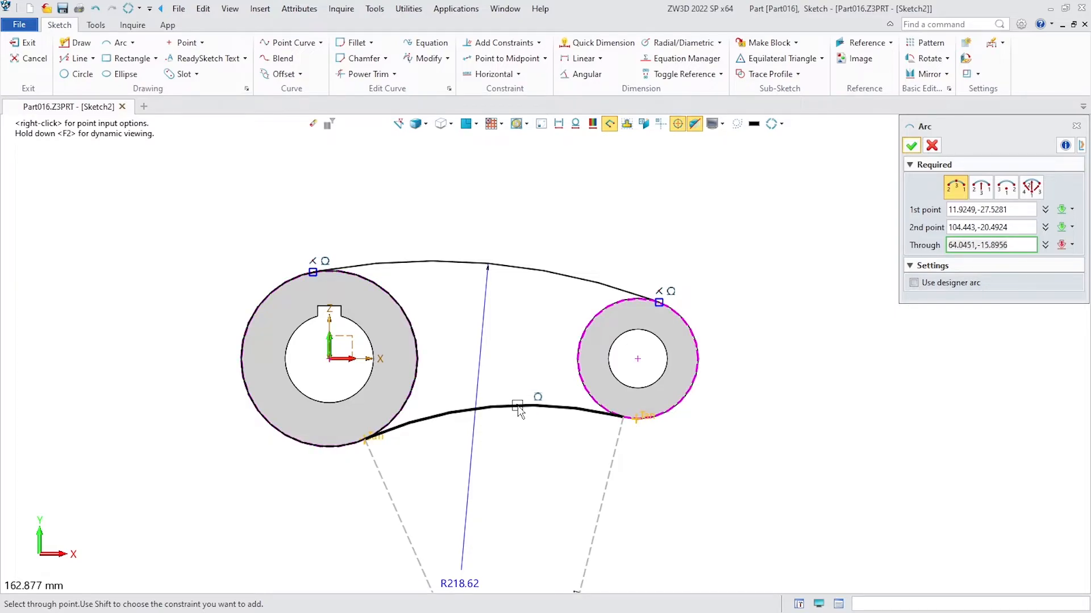
click(518, 408)
key(Escape)
Place the upper arc's radius dimension above the arc and set the radius to 115 mm
click(483, 323)
click(468, 237)
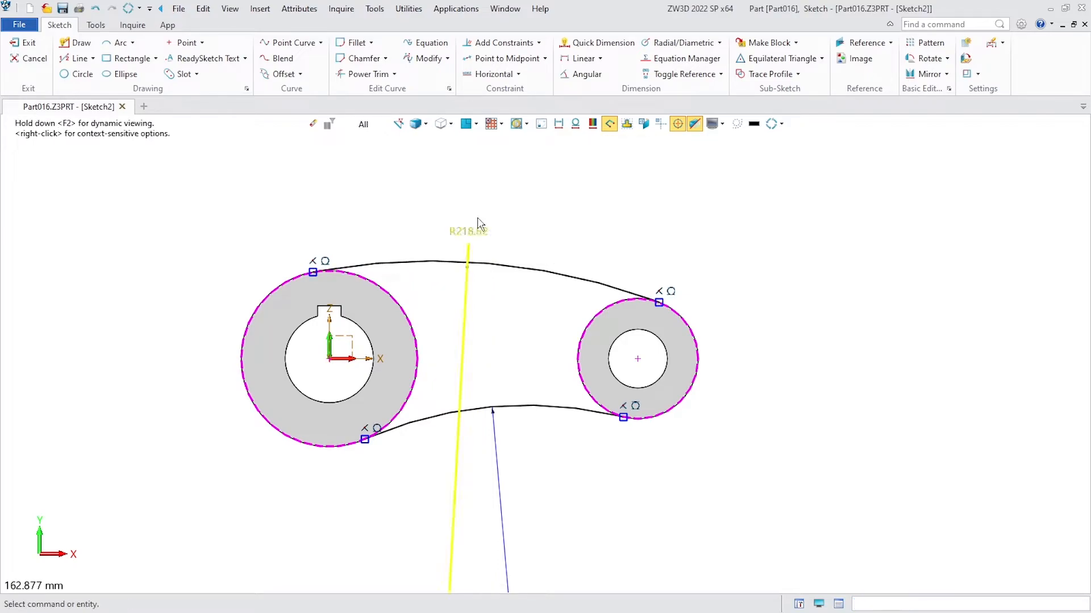
double_click(468, 236)
text(115)
key(Return)
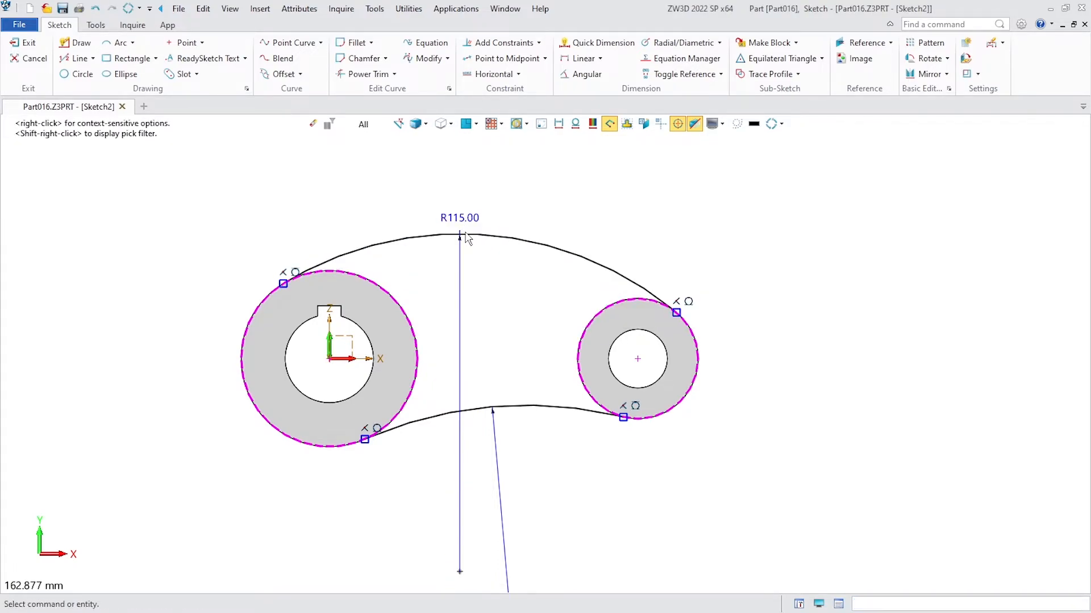
Place the lower arc's radius dimension just below the arc and set the radius to 60 mm
click(503, 463)
click(528, 440)
double_click(529, 440)
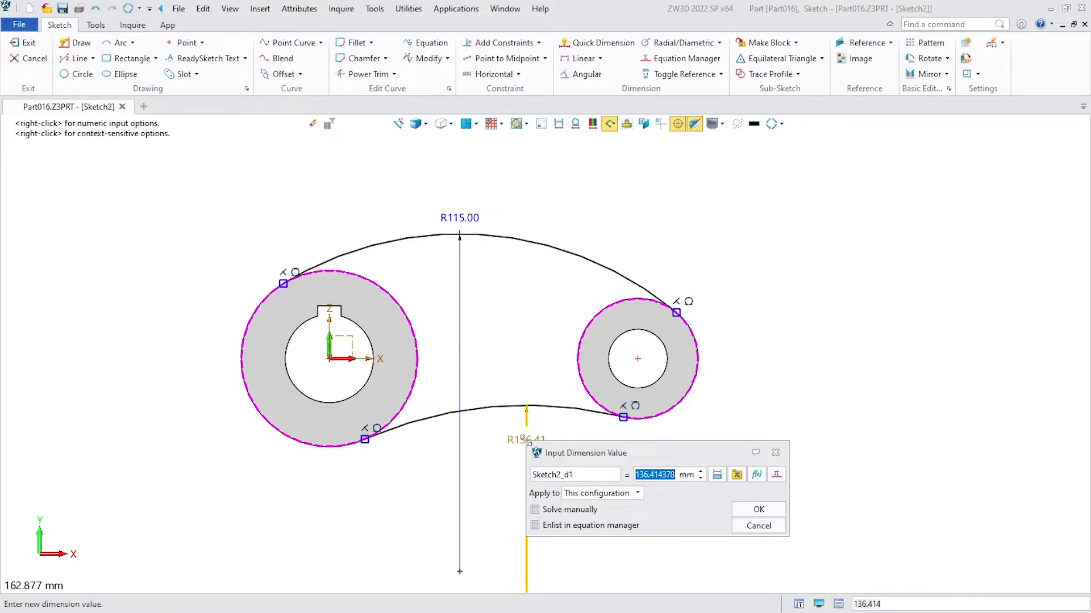
text(60)
key(Return)
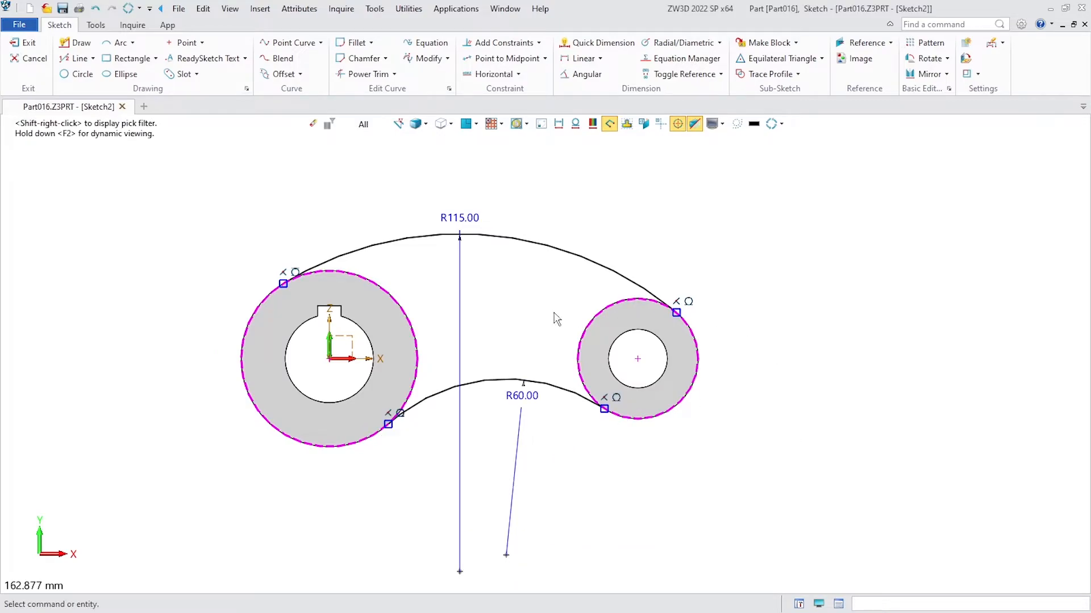
Offset the 115 mm and 60 mm arcs 8 mm toward the inside of the arm, without inserting arcs at convex corners
scroll(542, 325, up, 2)
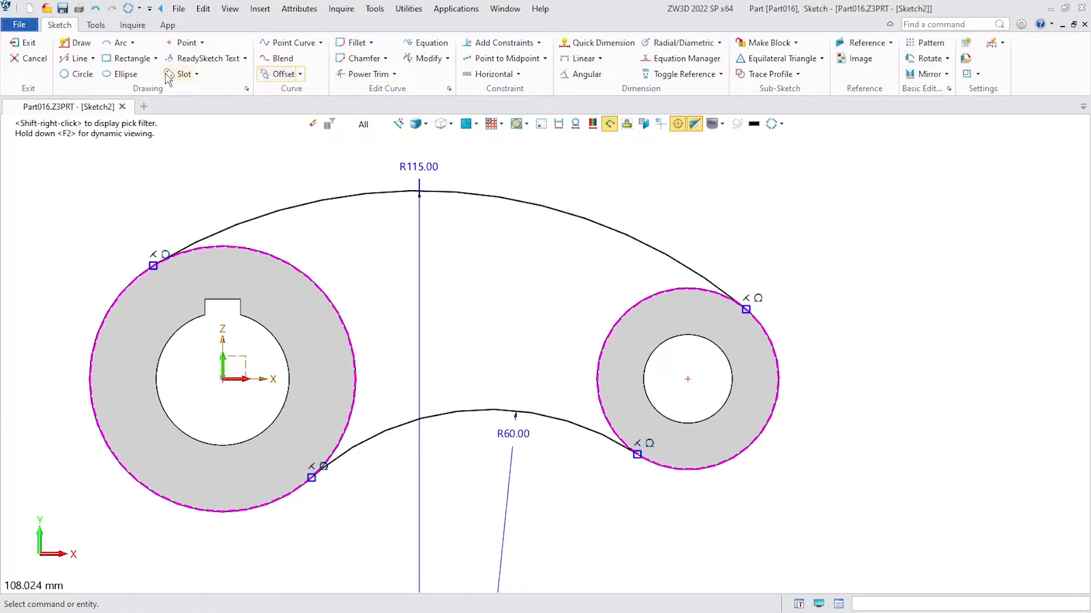
click(287, 75)
click(994, 203)
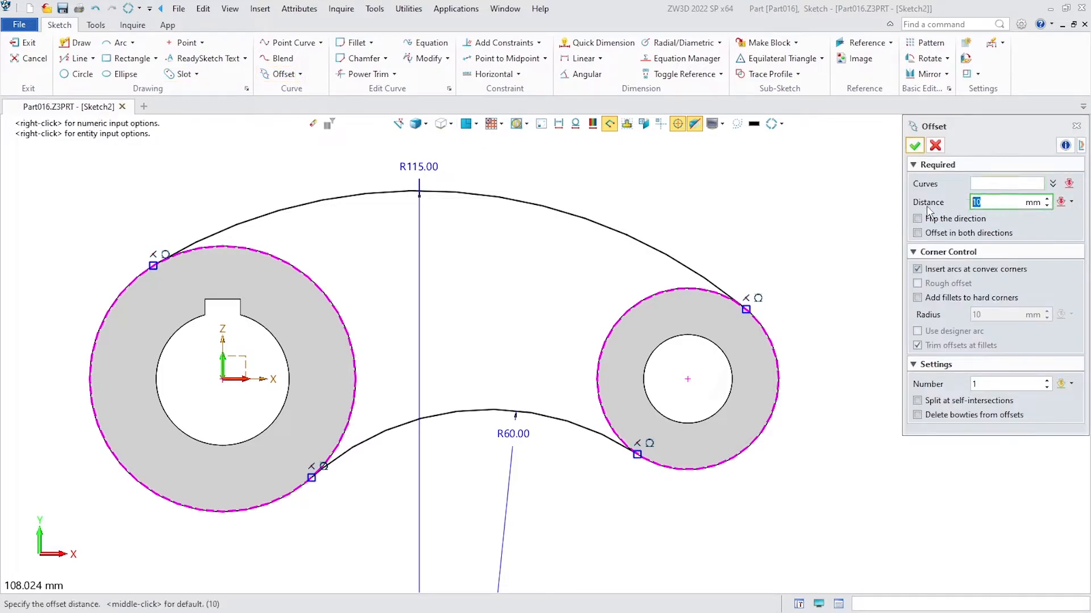
text(8)
key(Return)
click(917, 269)
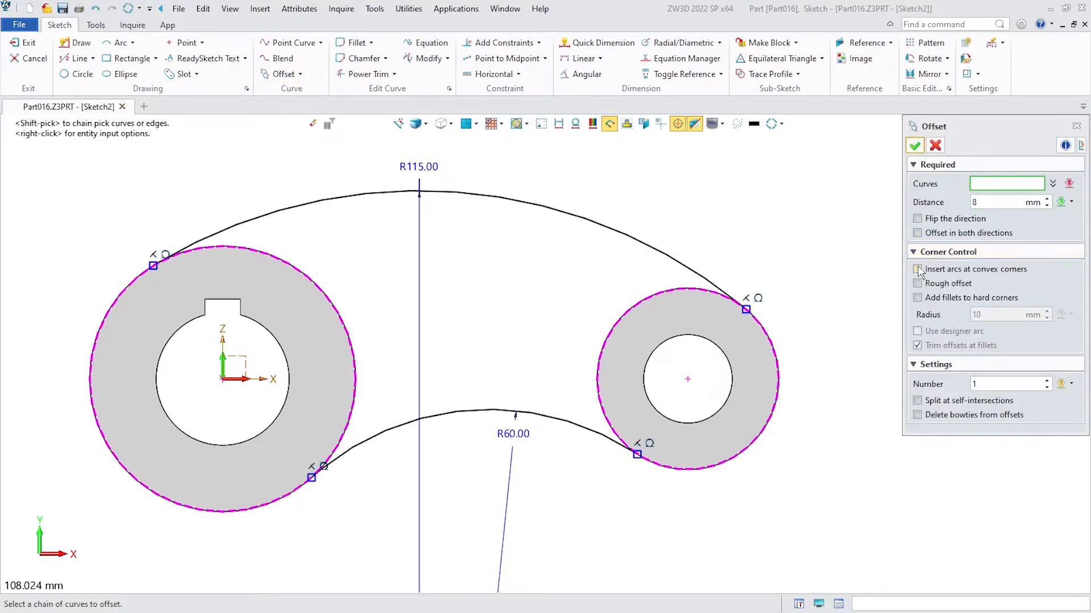
click(520, 209)
click(538, 212)
click(967, 224)
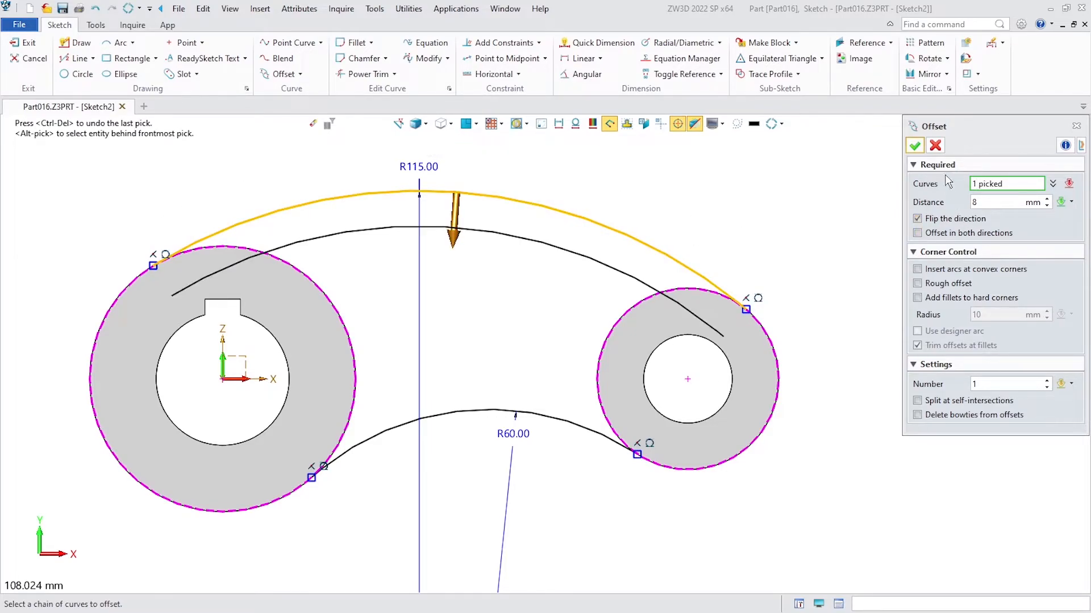
click(921, 146)
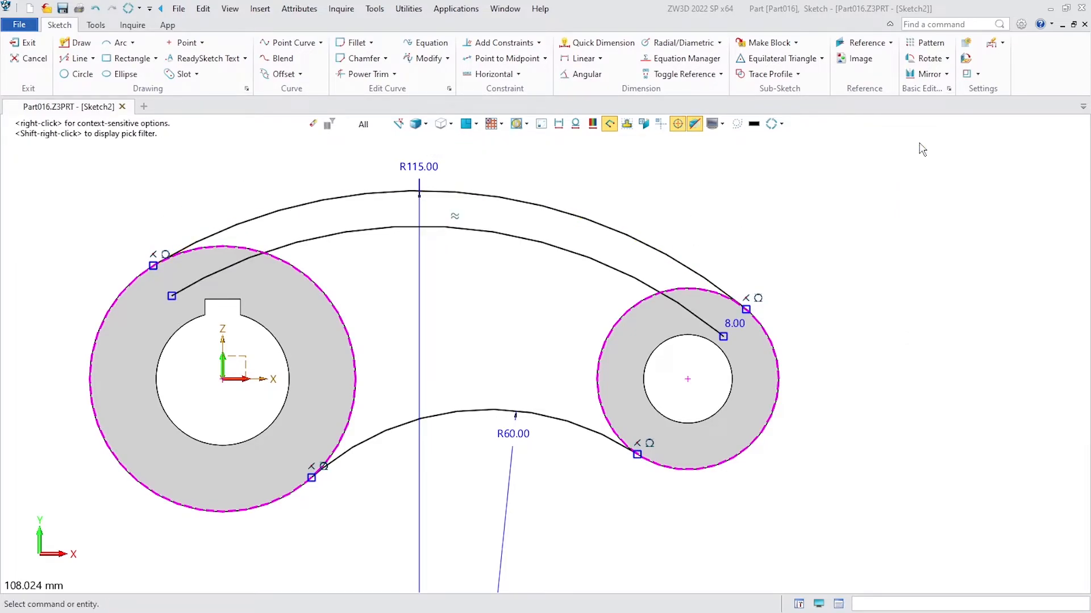
click(551, 427)
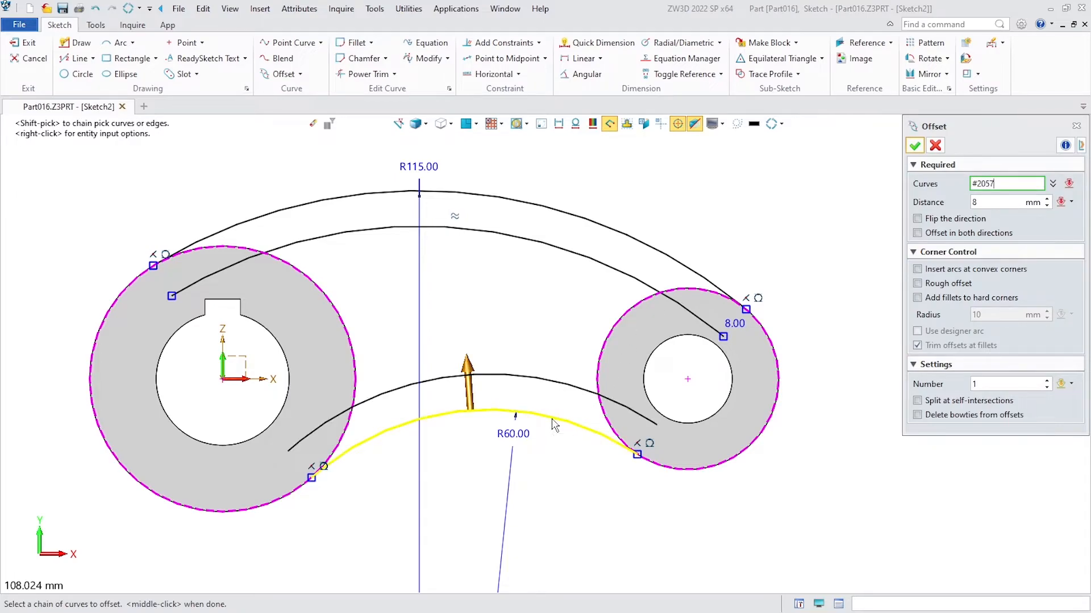
click(914, 146)
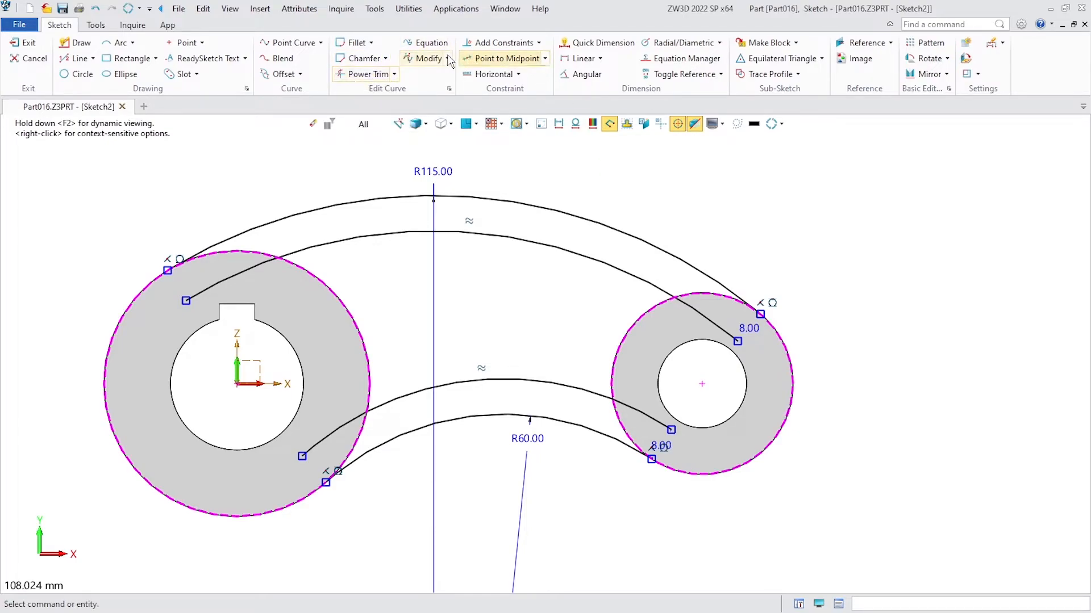
Fillet the upper offset arc and the boss reference circle with an 8 mm radius, trimming both curves
click(353, 43)
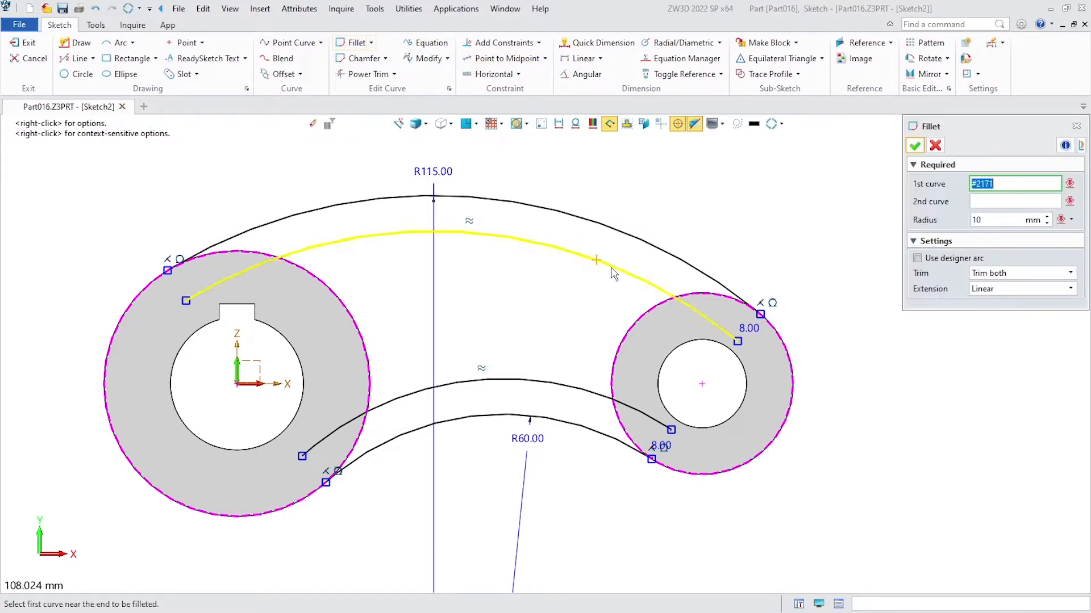
click(642, 314)
click(649, 285)
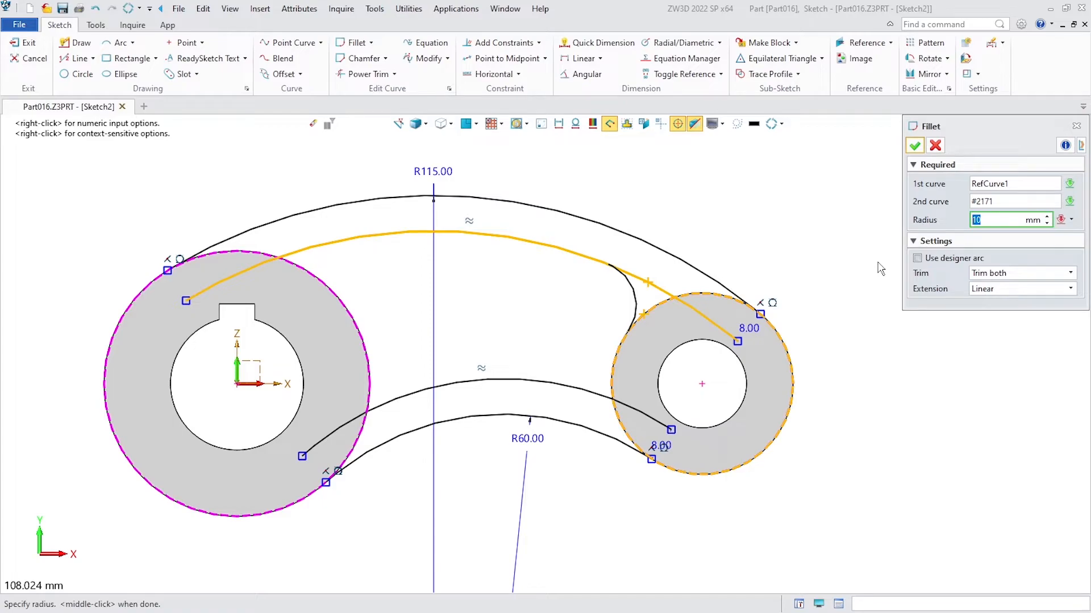
text(8)
key(Return)
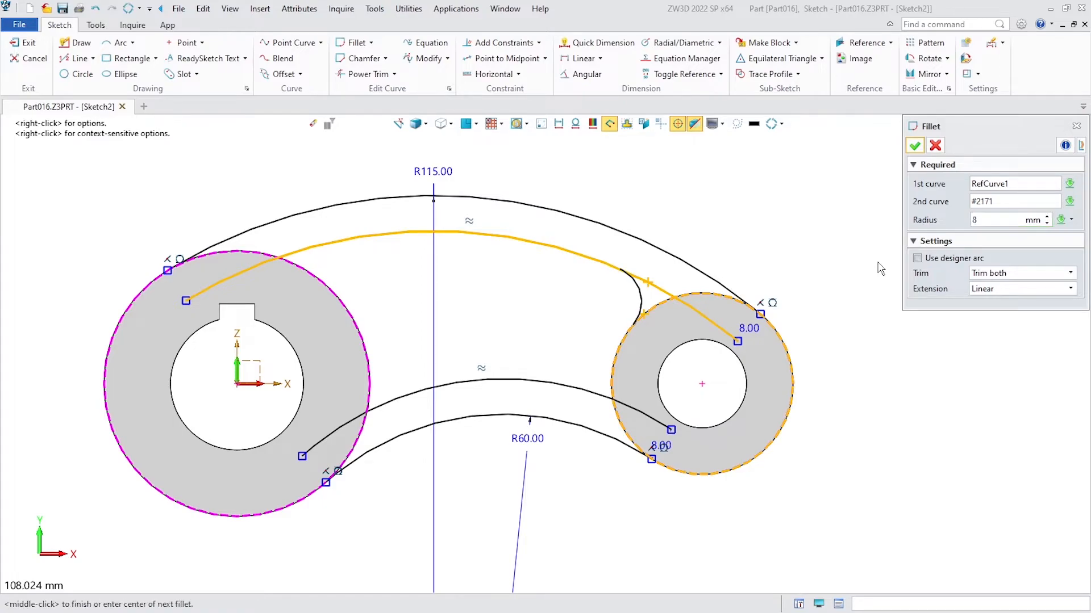
click(915, 146)
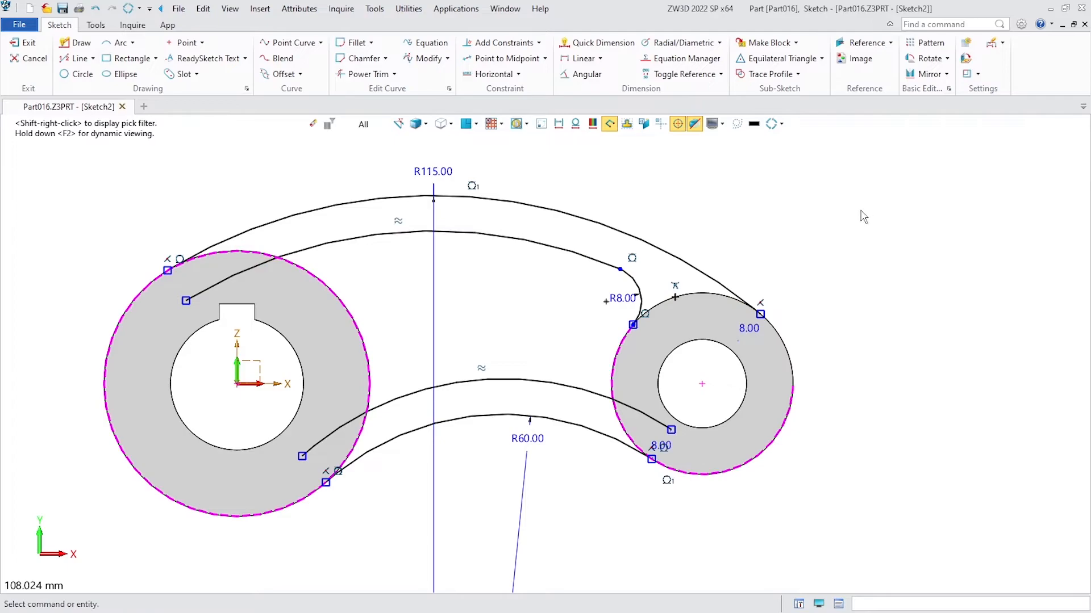
Fillet the lower offset arc and the boss reference circle with an 8 mm radius
middle_click(840, 251)
click(564, 386)
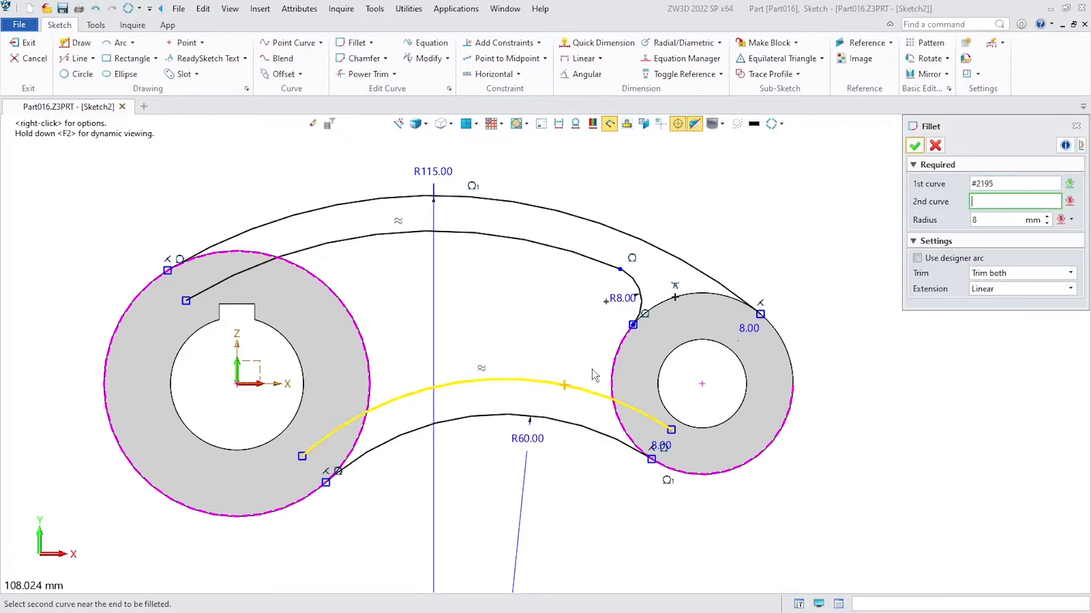
click(613, 370)
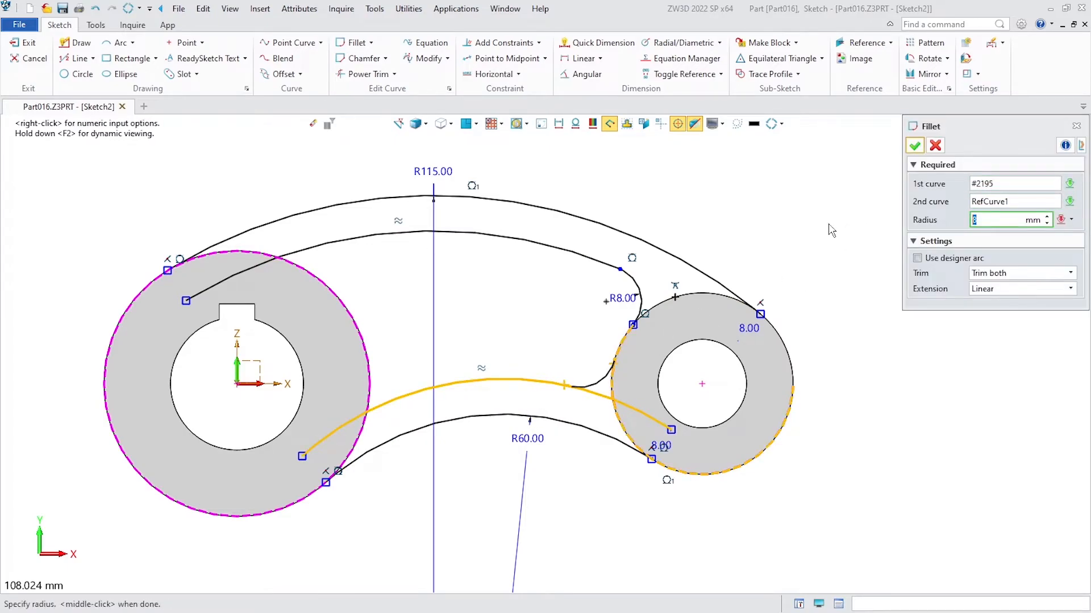
click(917, 145)
Fillet the upper and lower offset arcs to the hub reference circle with 8 mm radii, closing the inner pocket outline
middle_click(249, 348)
click(317, 278)
click(372, 237)
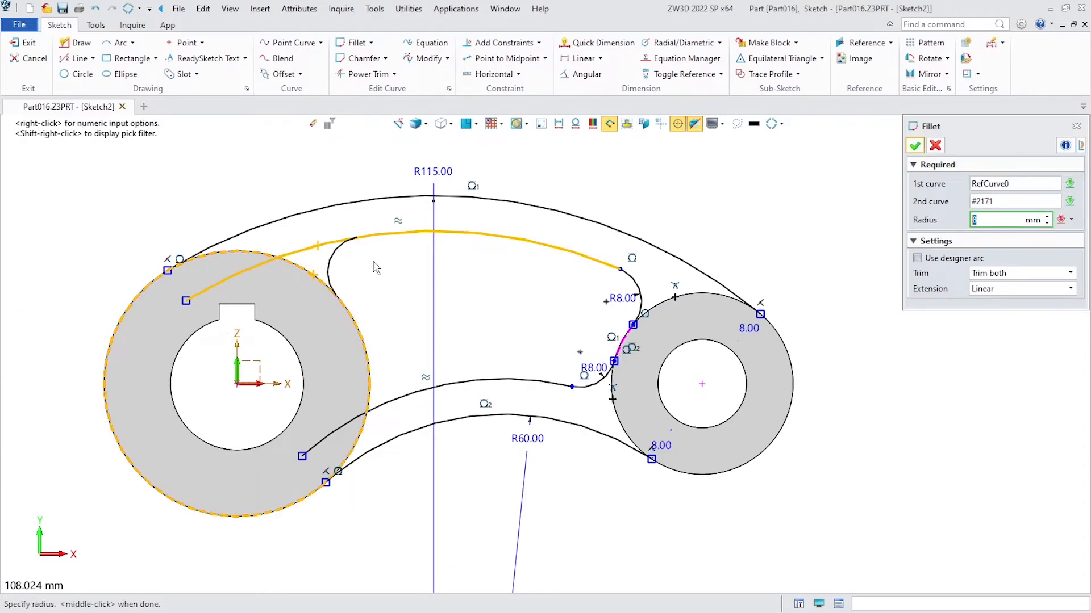
middle_click(384, 315)
middle_click(382, 314)
click(380, 406)
click(370, 398)
middle_click(511, 311)
middle_click(515, 314)
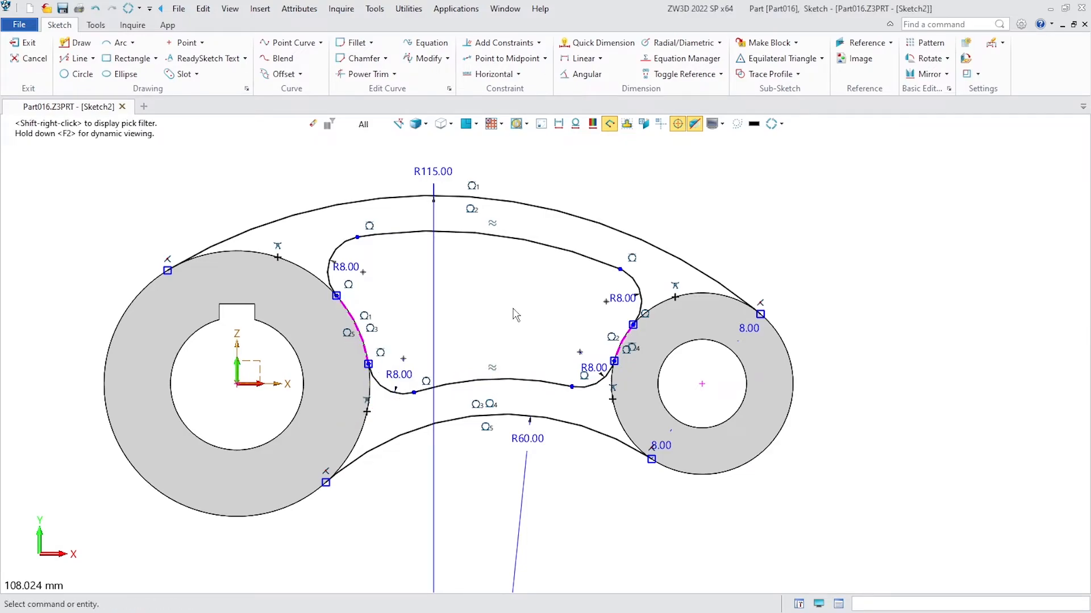
drag(327, 333, 630, 349)
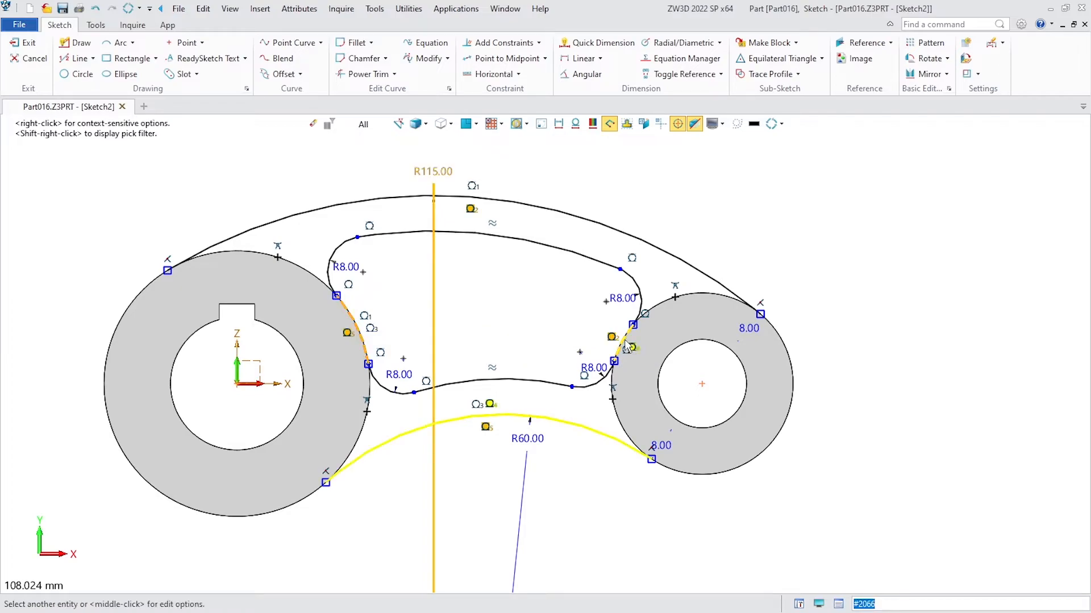
right_click(628, 349)
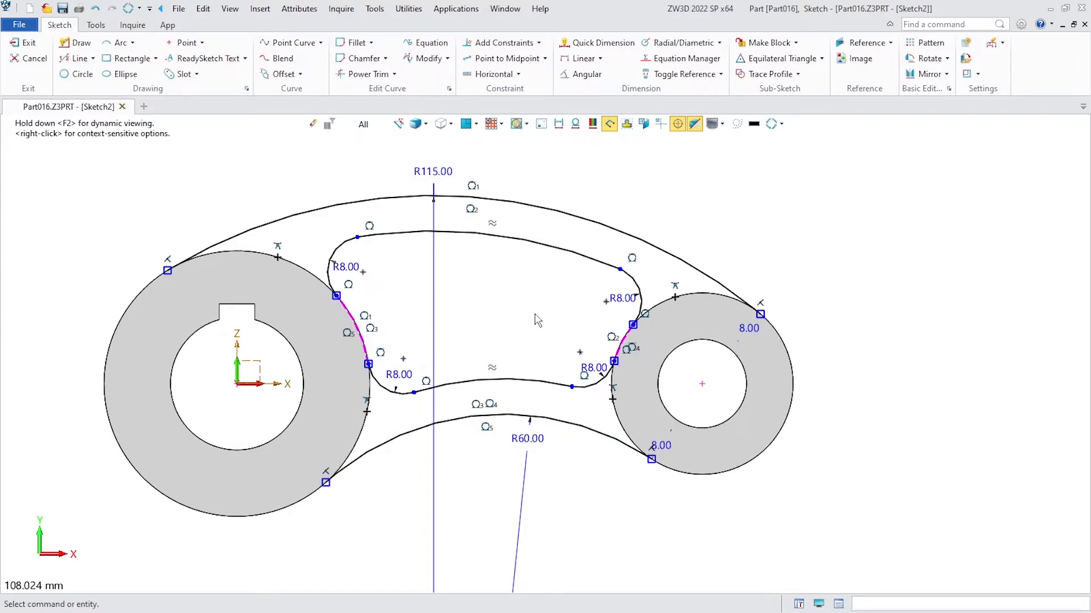
scroll(357, 329, up, 4)
right_click(363, 336)
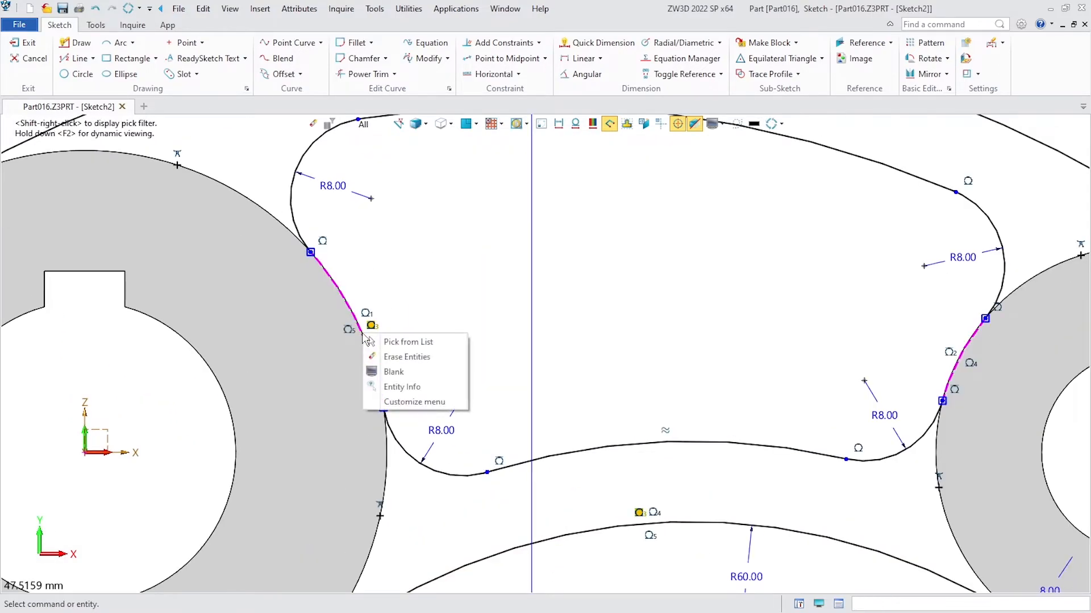
click(493, 254)
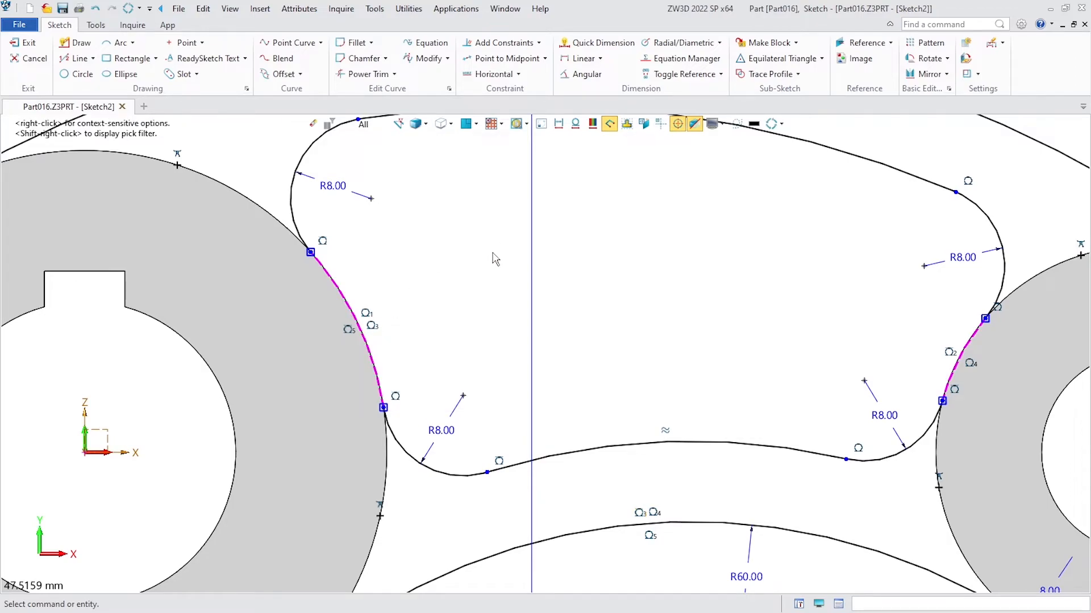
scroll(495, 256, down, 4)
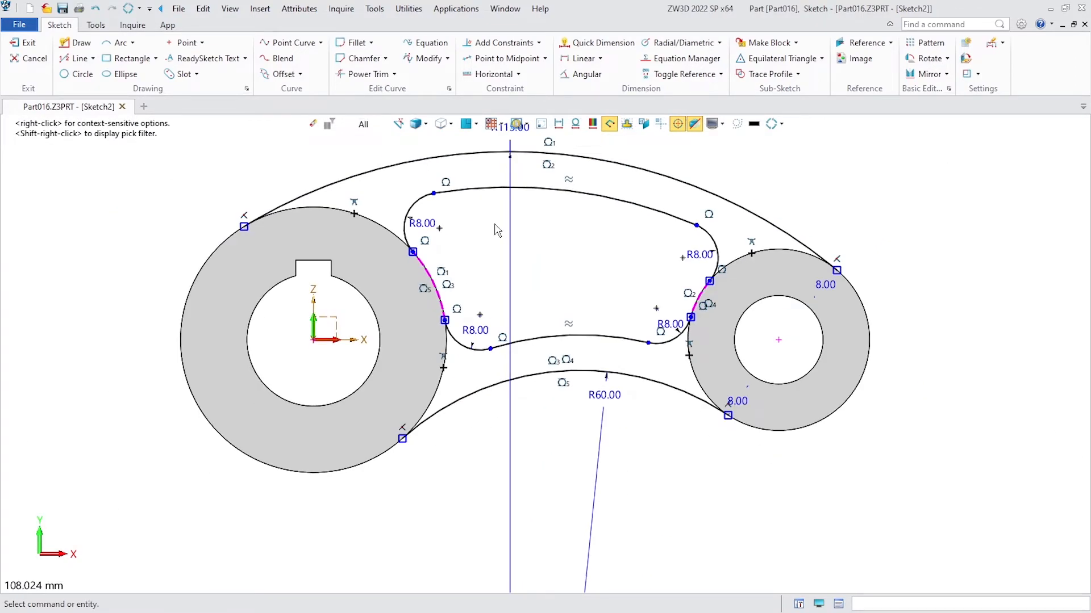
Delete the reference arcs that close the pocket outline on the hub side and on the boss side
drag(461, 266, 402, 301)
key(Delete)
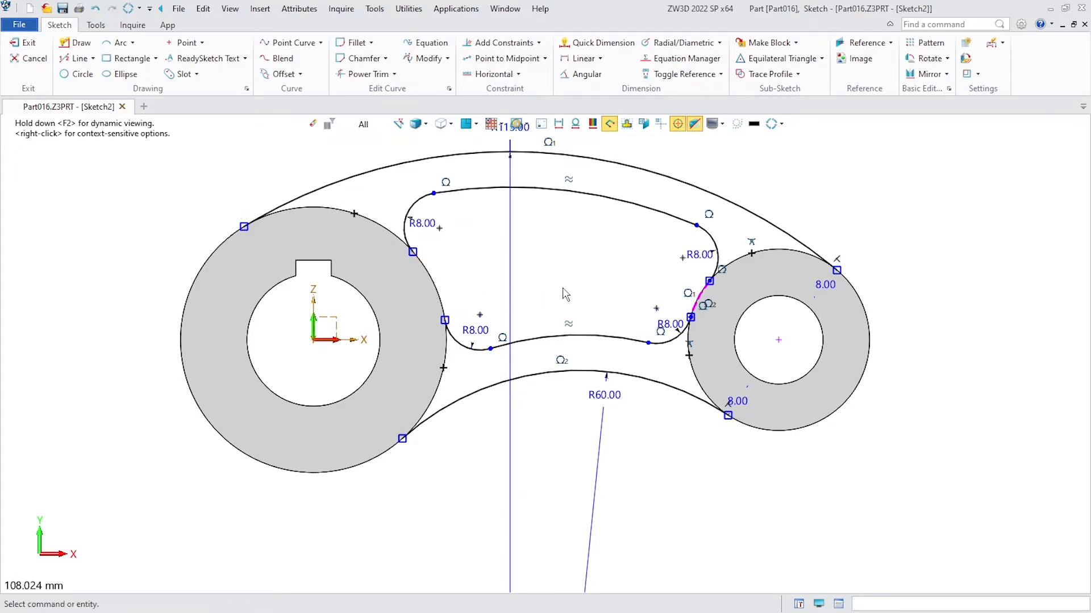
drag(684, 277, 706, 304)
key(Delete)
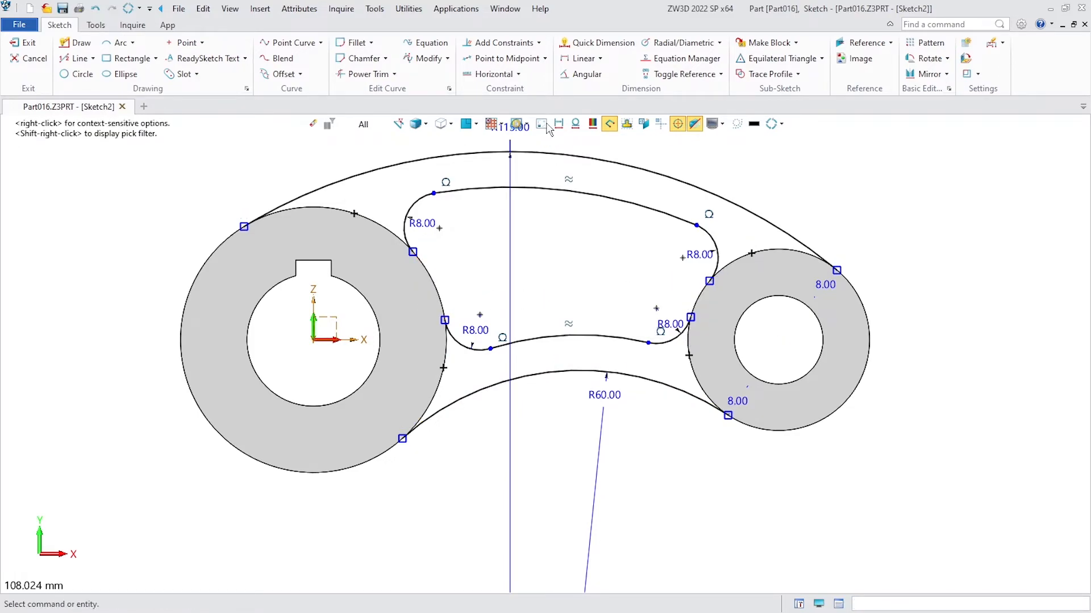
Project the outer edges of the hub and the boss into the sketch as construction reference curves
click(858, 42)
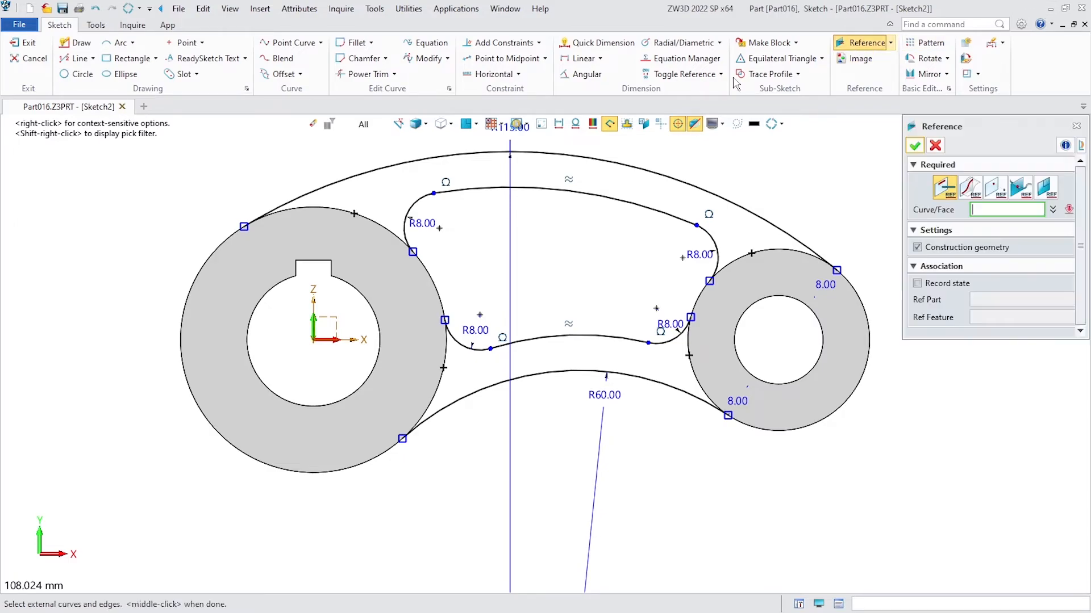
click(366, 218)
click(843, 281)
click(915, 148)
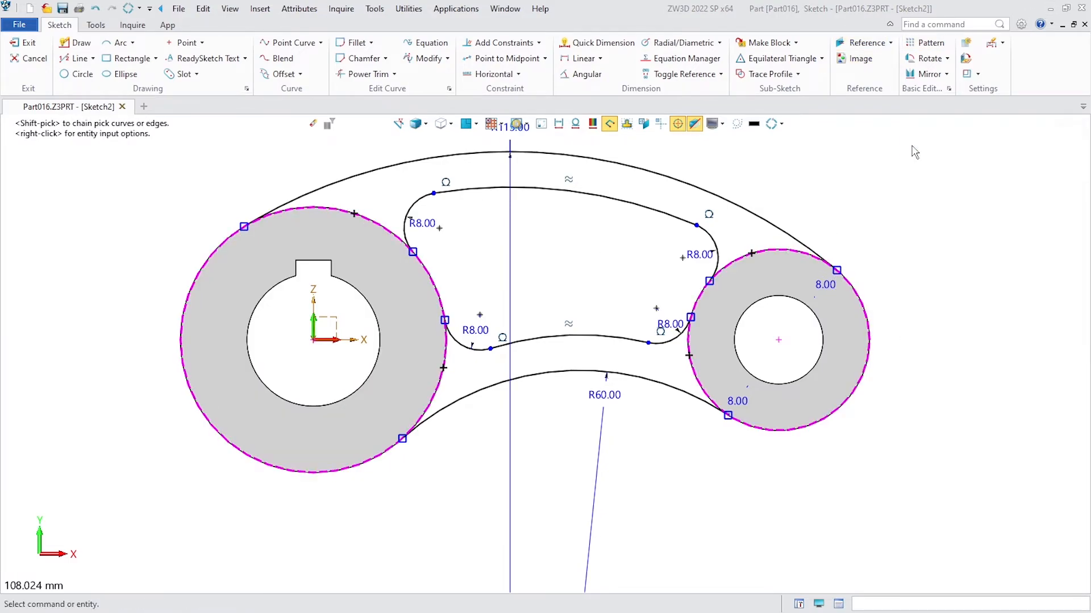
Convert the boss and hub reference circles from construction geometry to regular sketch geometry
right_click(867, 310)
key(Escape)
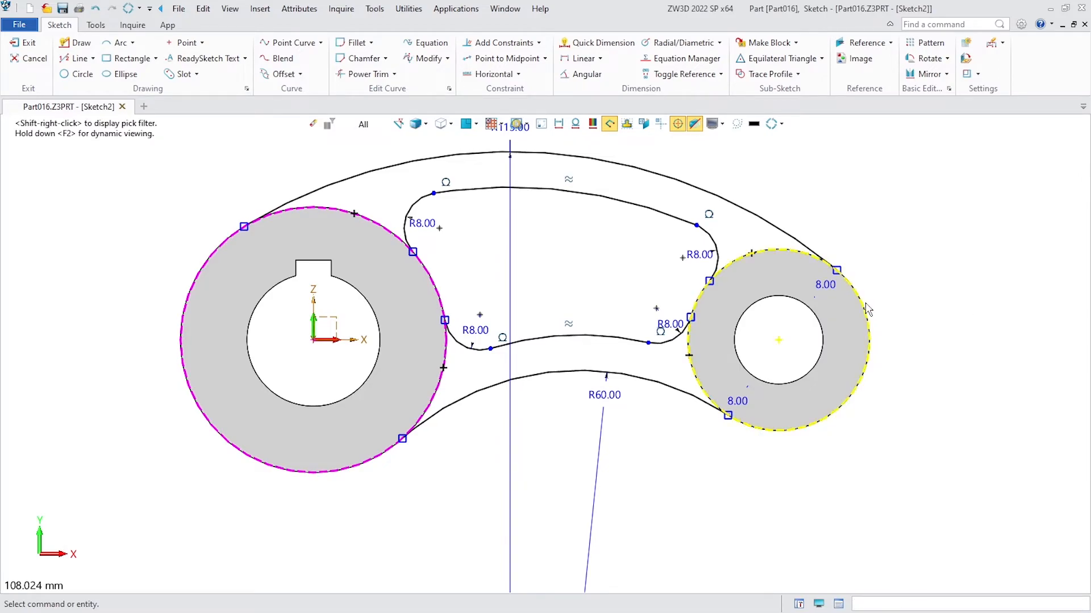
right_click(866, 310)
key(Escape)
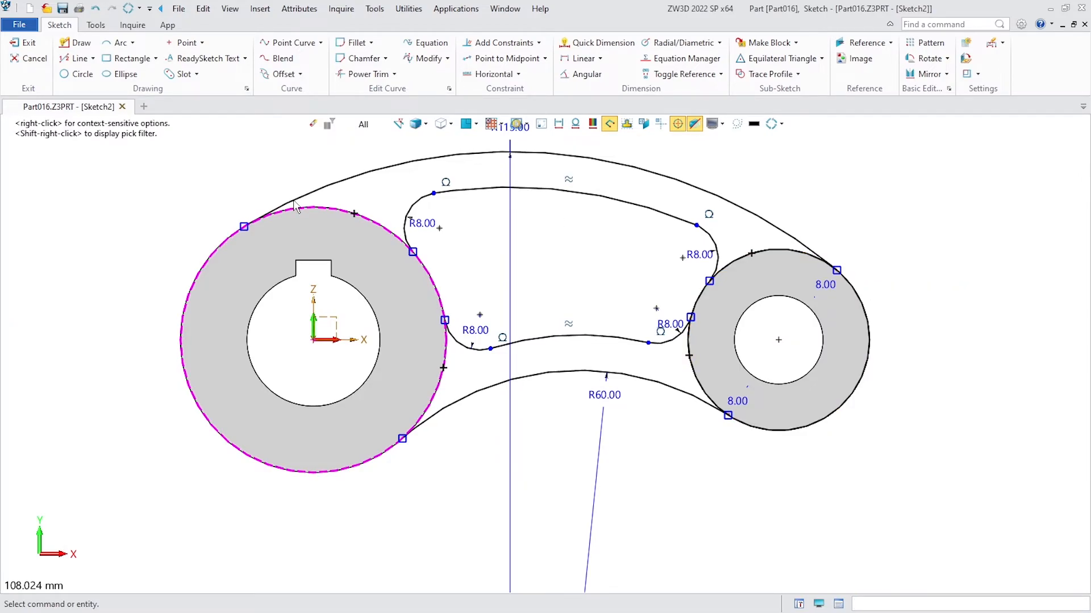
right_click(326, 216)
key(Escape)
right_click(345, 214)
key(Escape)
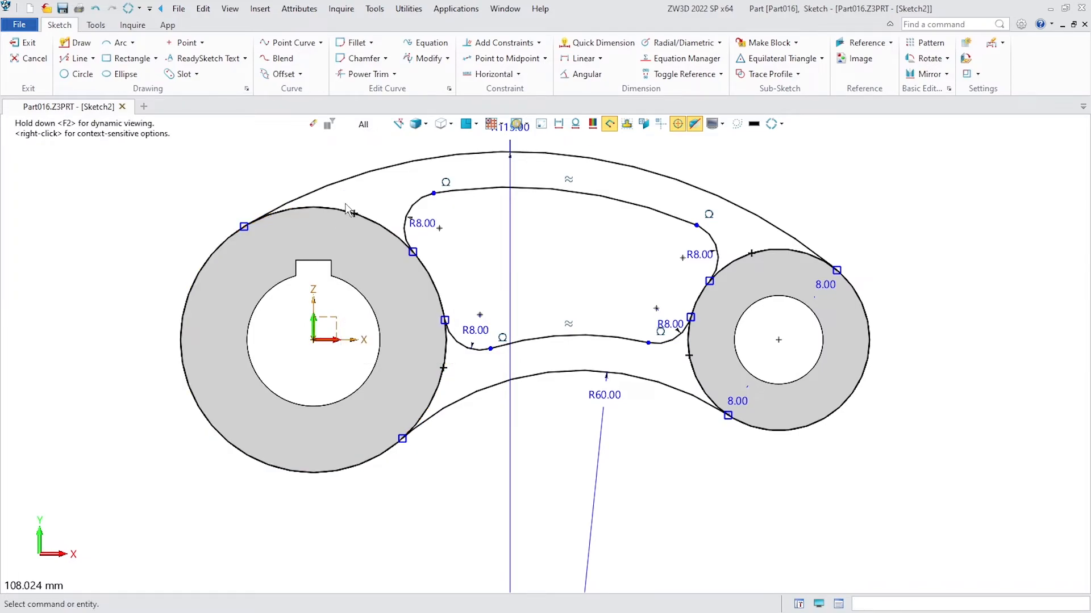
Power trim the hub and boss circles to remove their outer portions beyond the tangent points of the arm arcs
click(374, 74)
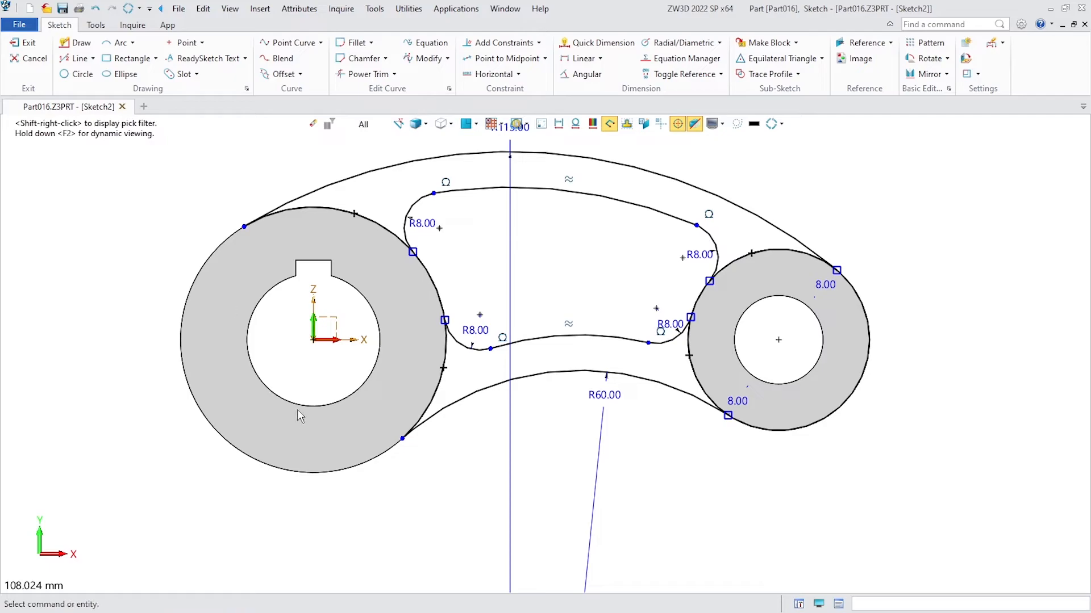
drag(913, 446, 863, 368)
key(Escape)
scroll(871, 218, up, 2)
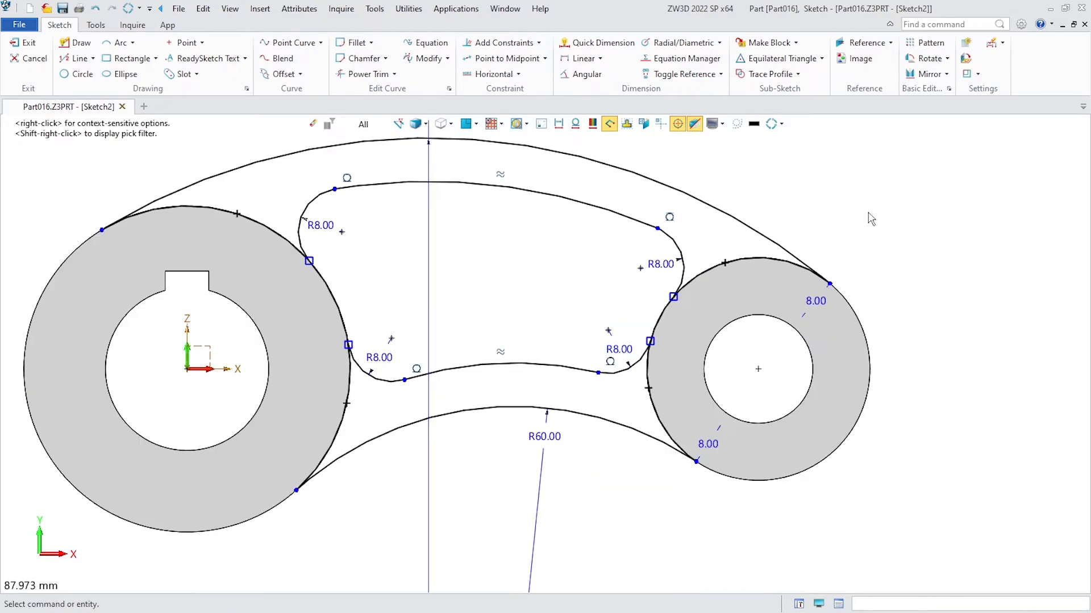
scroll(884, 226, down, 1)
Power trim the boss and hub circle segments between the 8 mm pocket fillets to join the pocket and arm outlines
middle_click(884, 225)
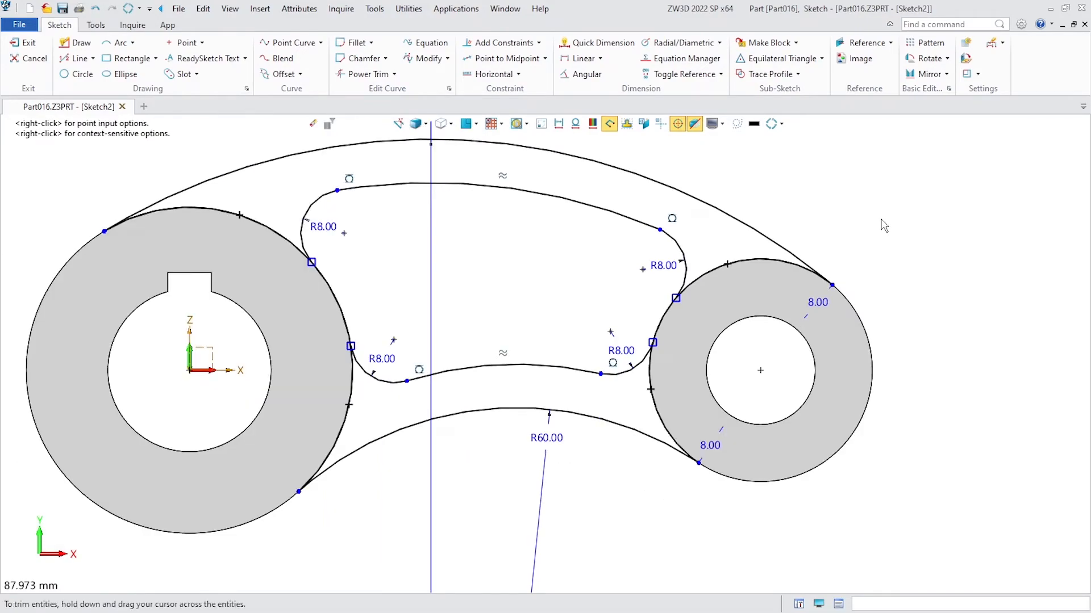
drag(636, 301, 666, 320)
middle_click(390, 291)
drag(390, 288, 319, 311)
scroll(487, 325, down, 2)
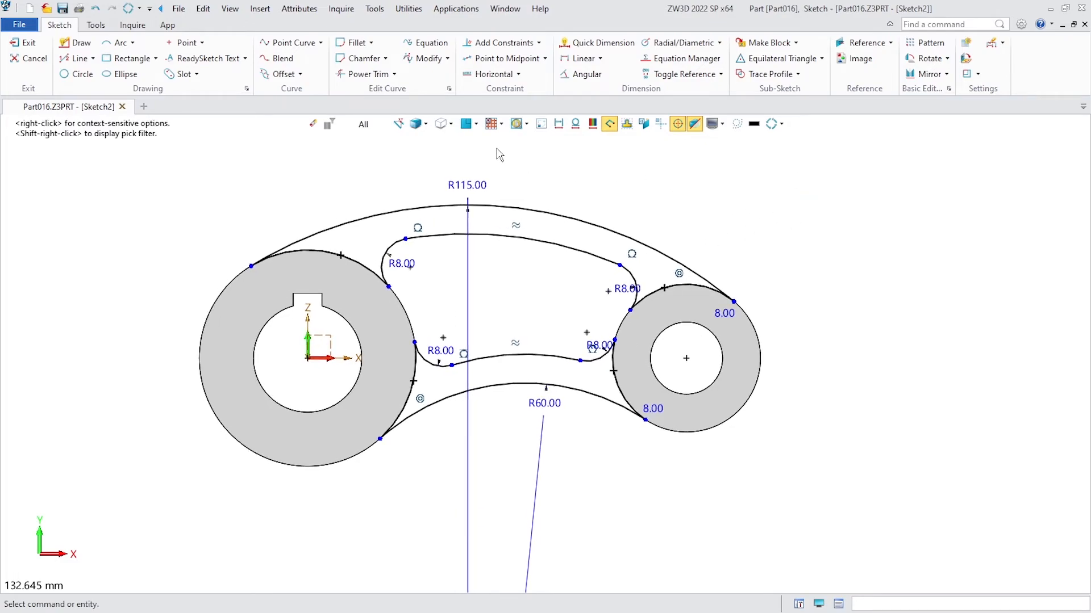
Exit the arm sketch and return to the part
click(628, 126)
click(629, 128)
right_click(767, 244)
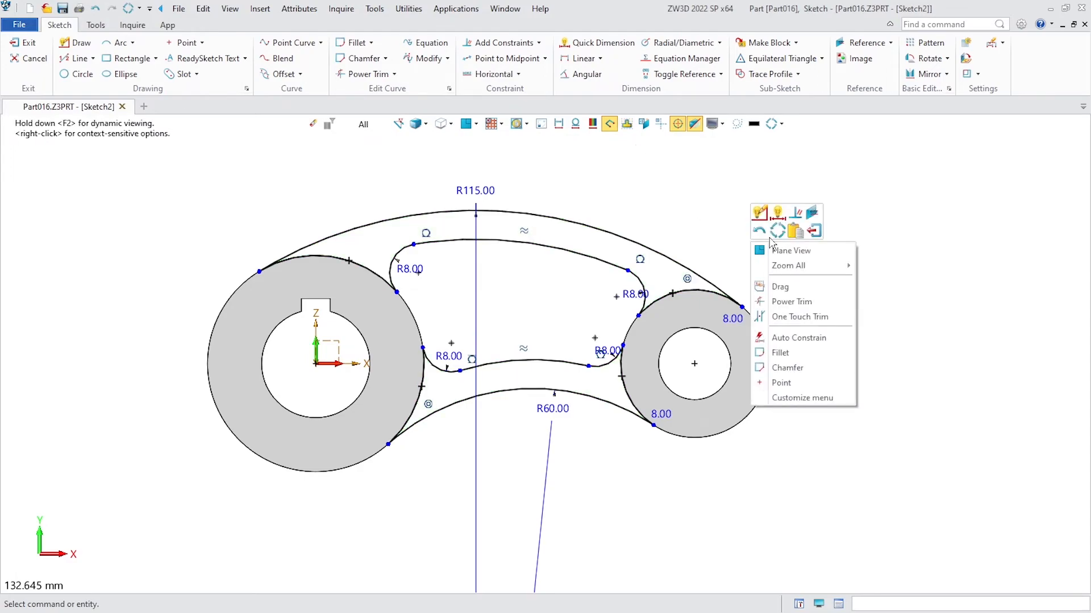
click(814, 231)
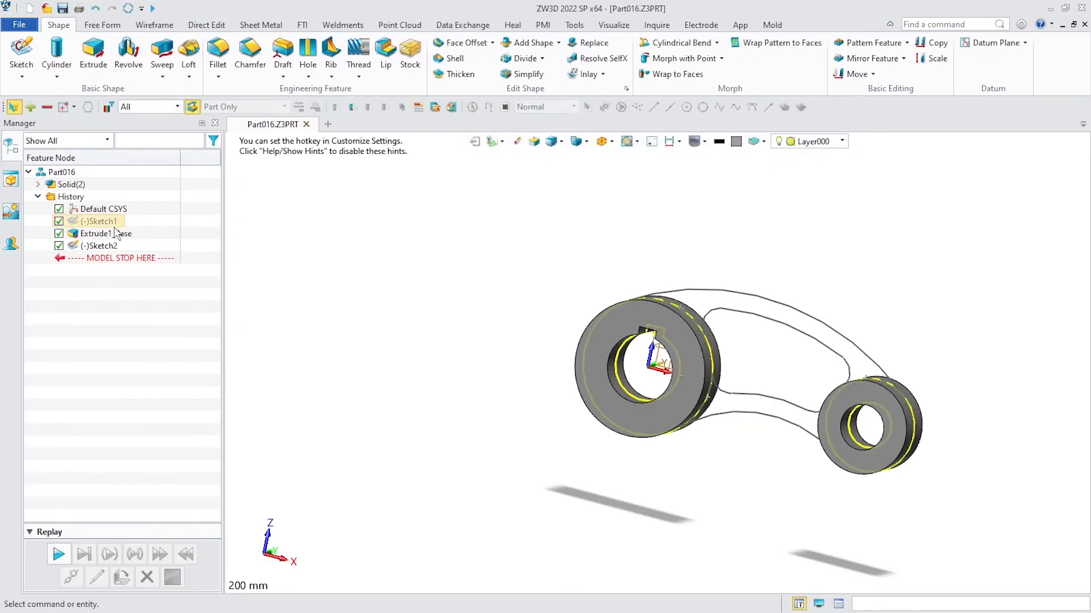
Extrude the arm sketch symmetrically with an end value of 5 mm, adding it to the hub and boss solids
click(98, 245)
click(101, 76)
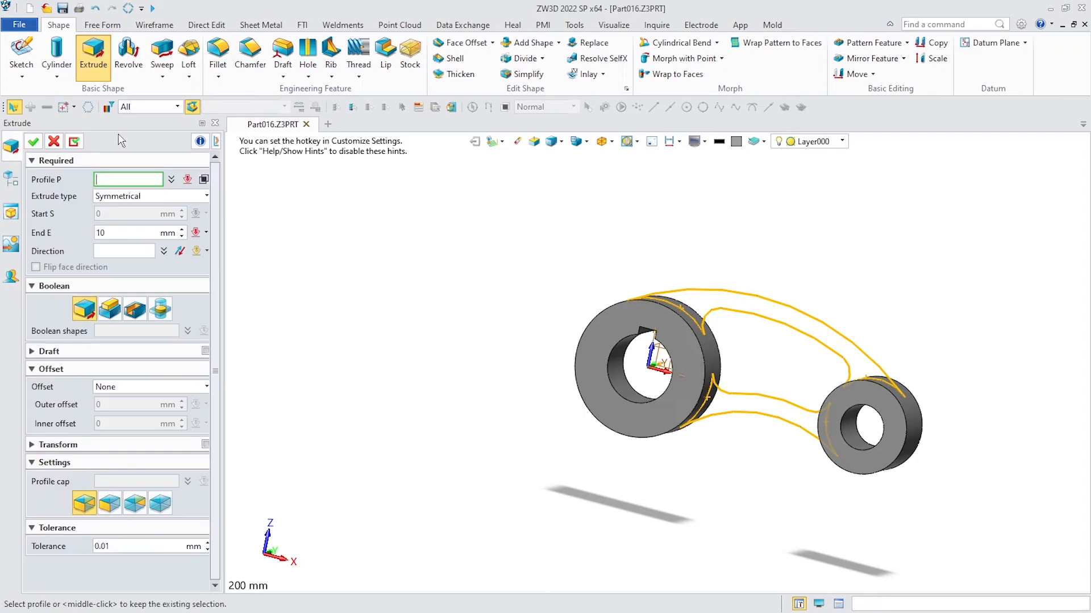
click(124, 231)
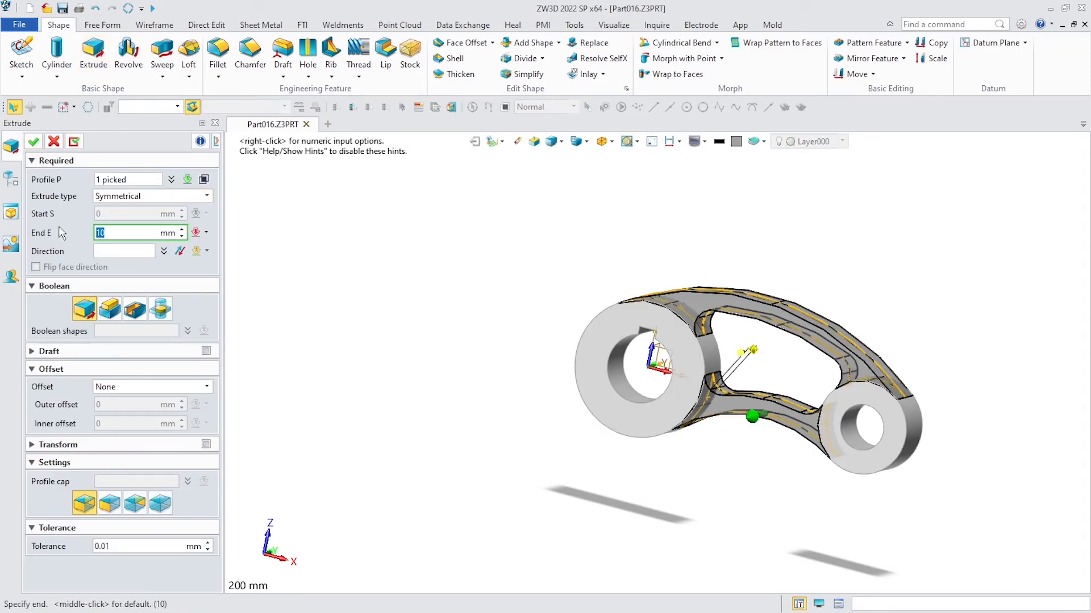
text(5)
key(Return)
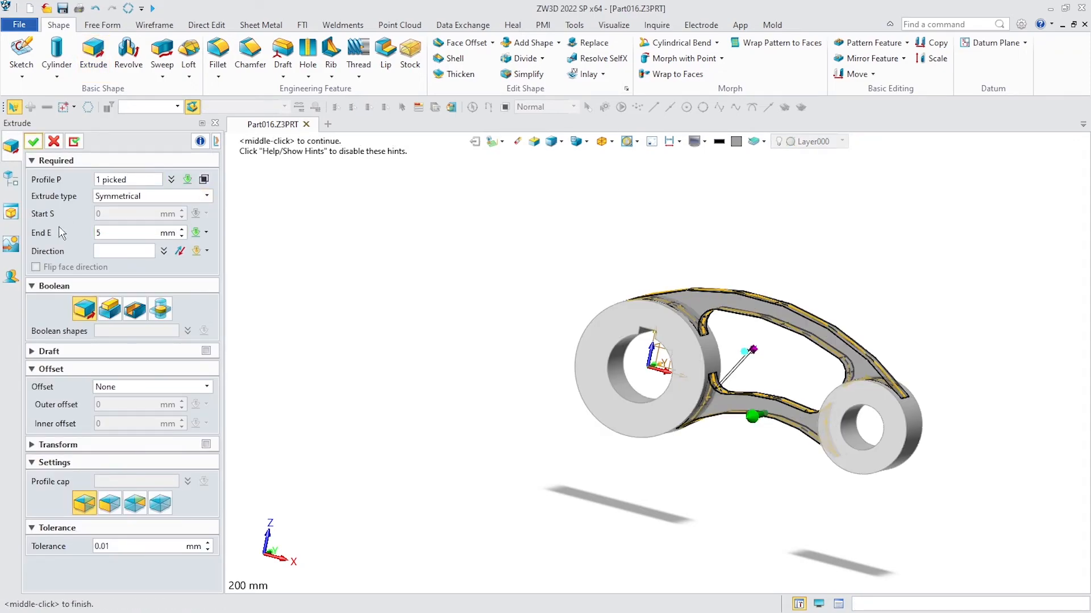
click(108, 314)
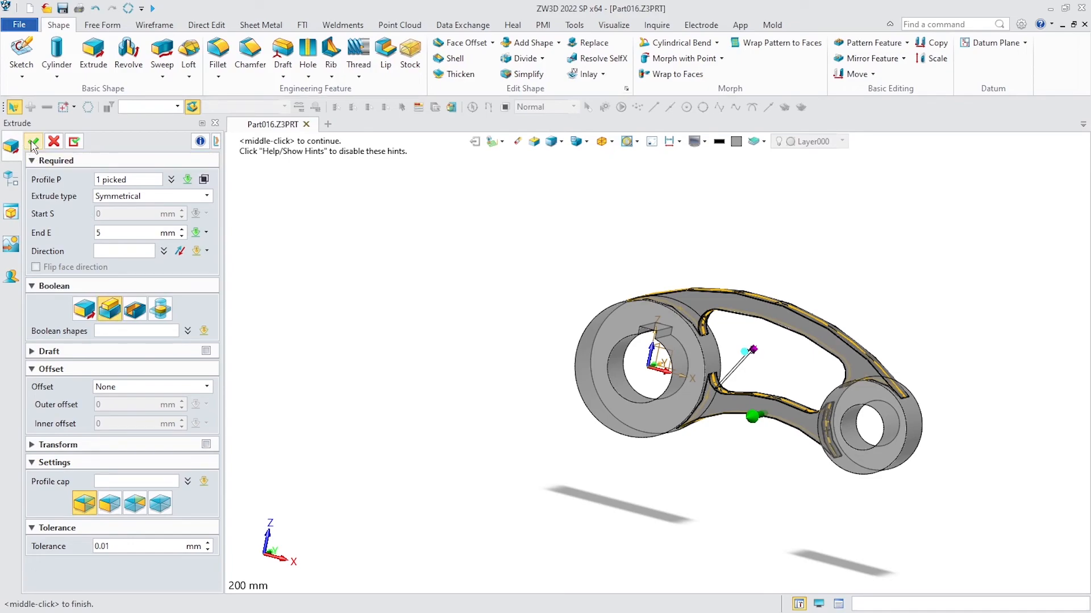
click(33, 142)
Inspect the joined lever from several angles, hide the Manager pane and set the isometric view
scroll(573, 304, down, 2)
mouse_move(786, 272)
right_down()
mouse_move(786, 336)
mouse_move(786, 276)
right_up()
scroll(746, 316, up, 3)
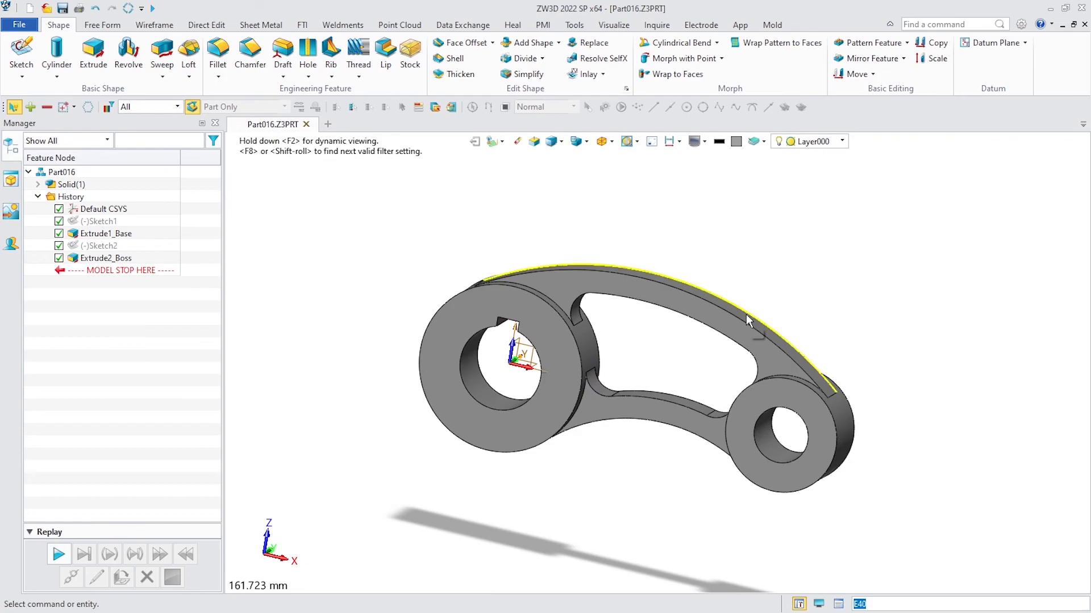
right_drag(747, 320, 765, 302)
click(215, 123)
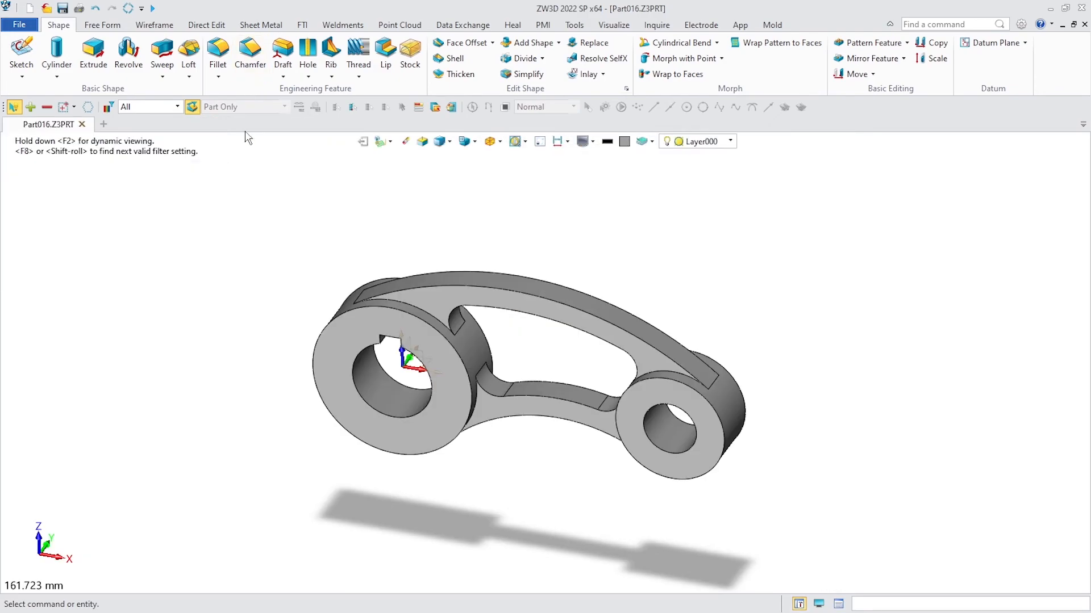
right_drag(737, 305, 705, 294)
key(ctrl+Home)
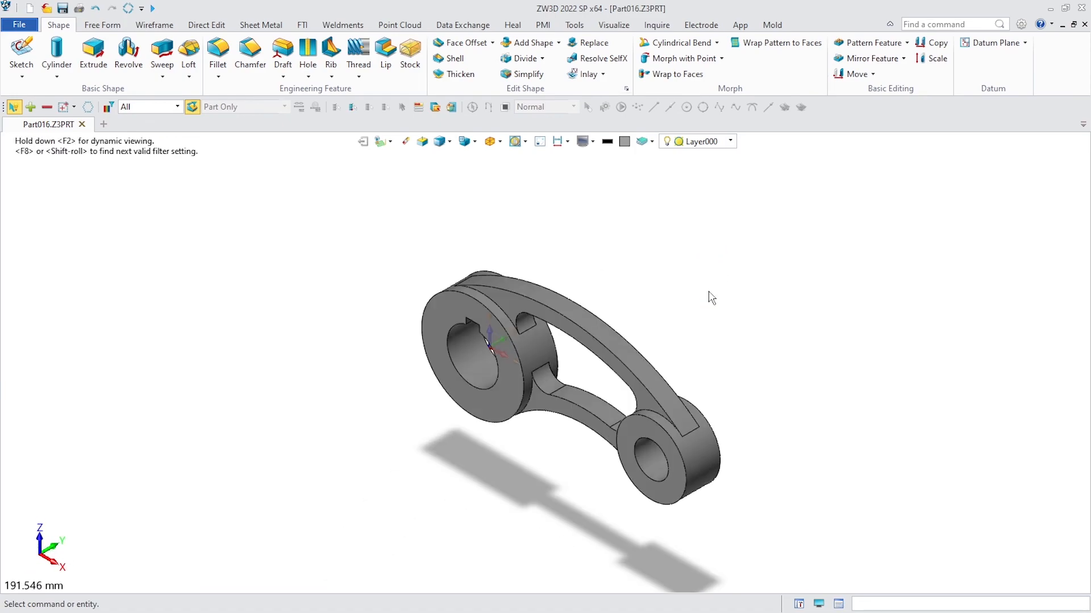